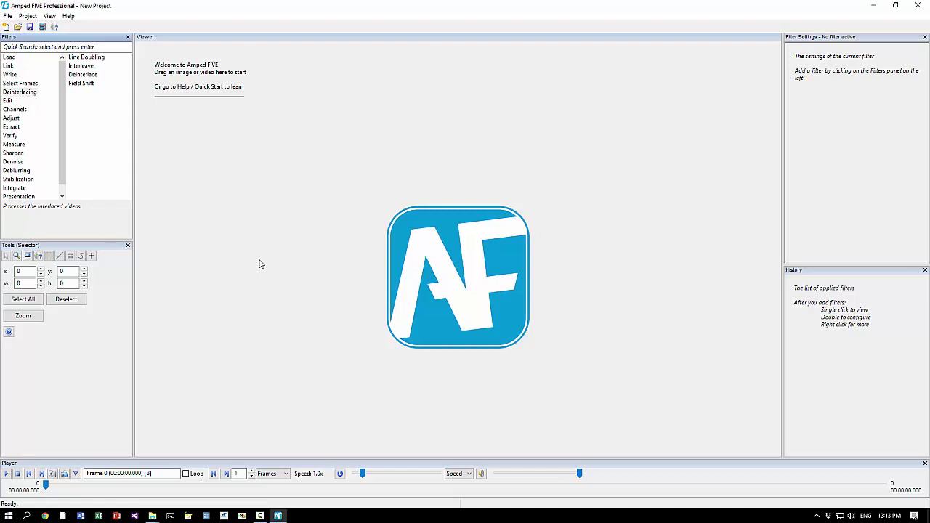
# Show the Assistant panel from the View menu and choose the 'Enhancing a face from a video' workflow
pyautogui.click(49, 16)
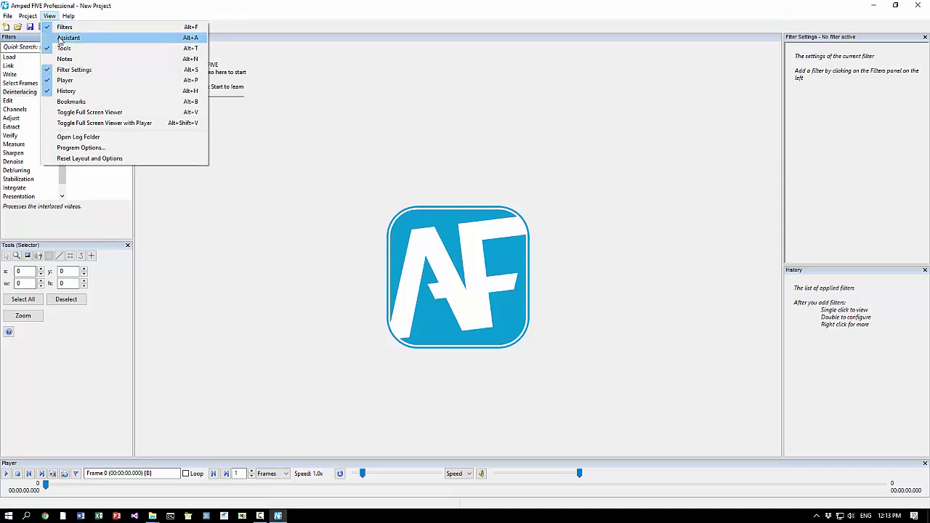
pyautogui.click(60, 39)
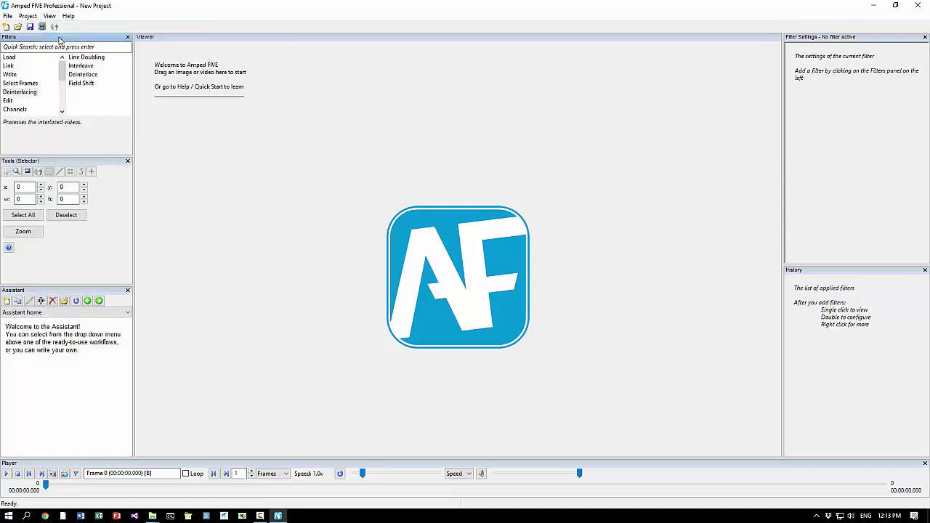
pyautogui.click(114, 315)
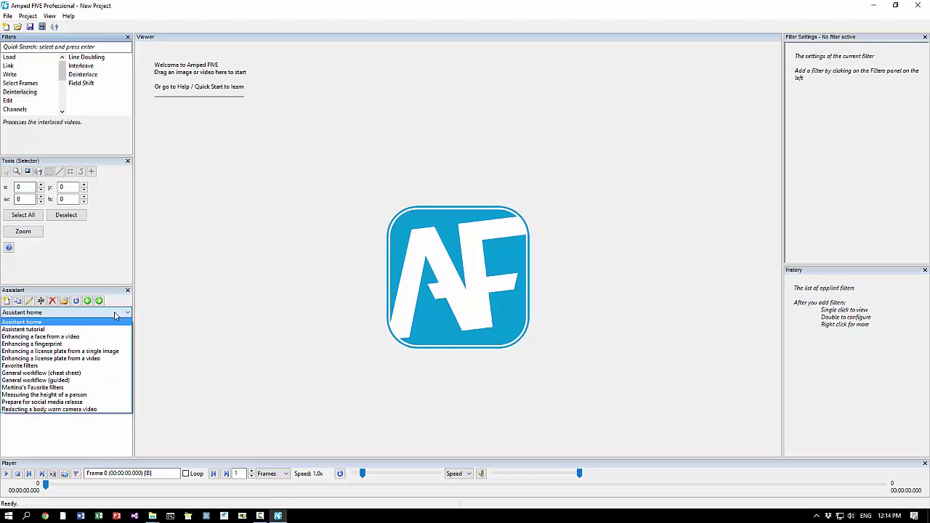
pyautogui.click(92, 338)
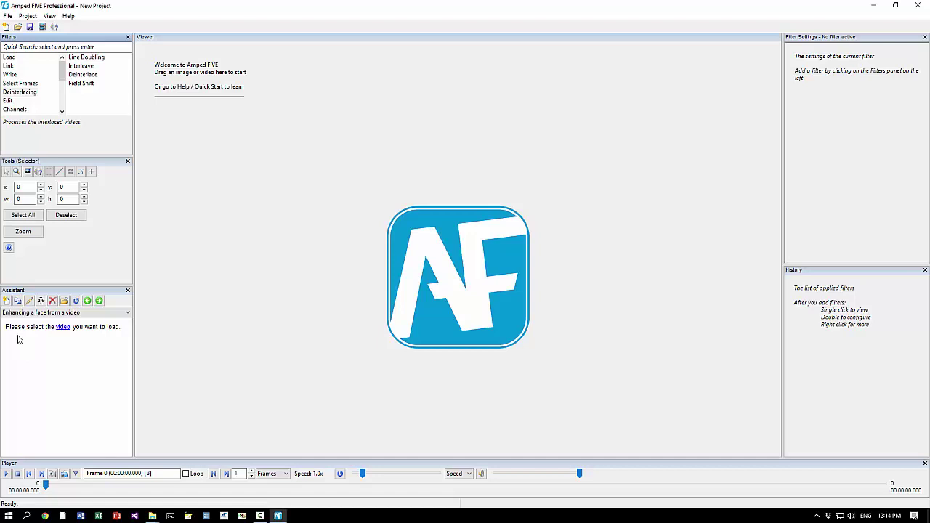
# Load 3 glass.avi as the source video from the Assistant's video link
pyautogui.click(61, 330)
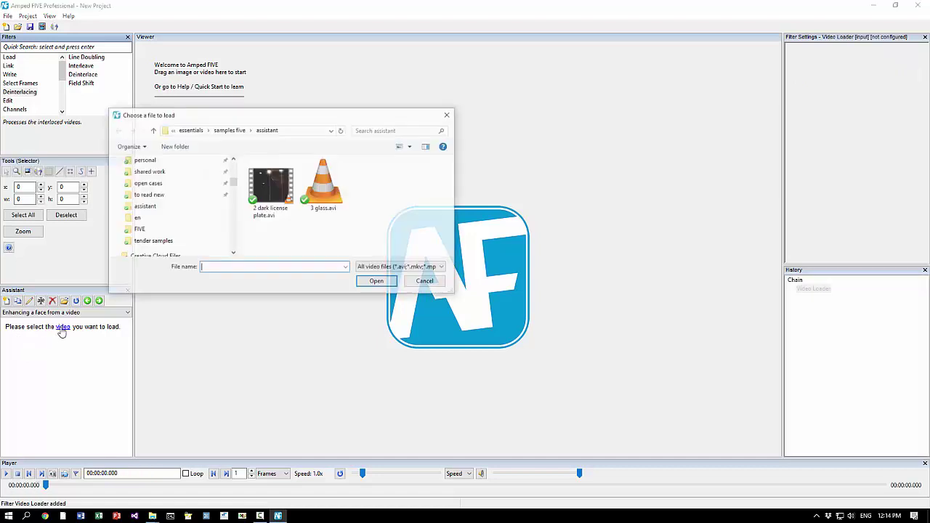
pyautogui.click(324, 193)
pyautogui.doubleClick(323, 193)
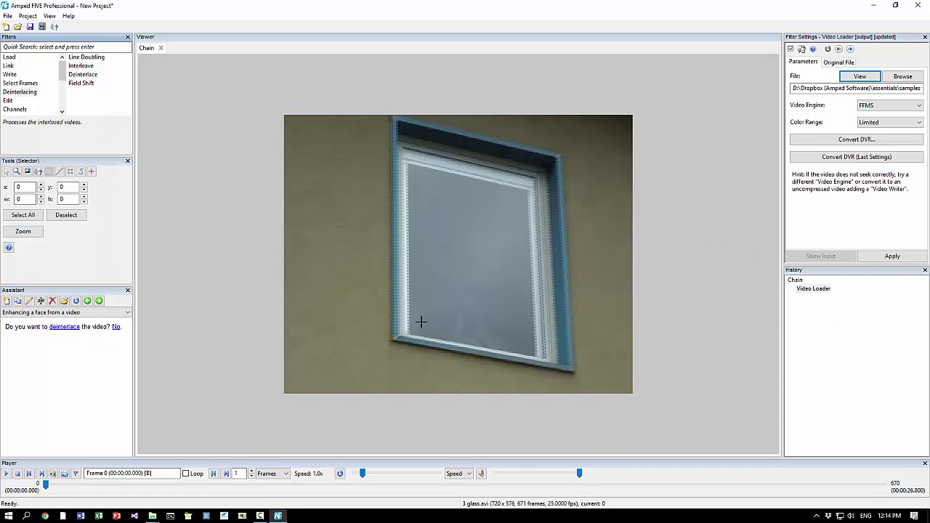
# Zoom into the viewer and play the video, pausing at frame 89 to inspect the interlacing
pyautogui.scroll(2, 420, 322)
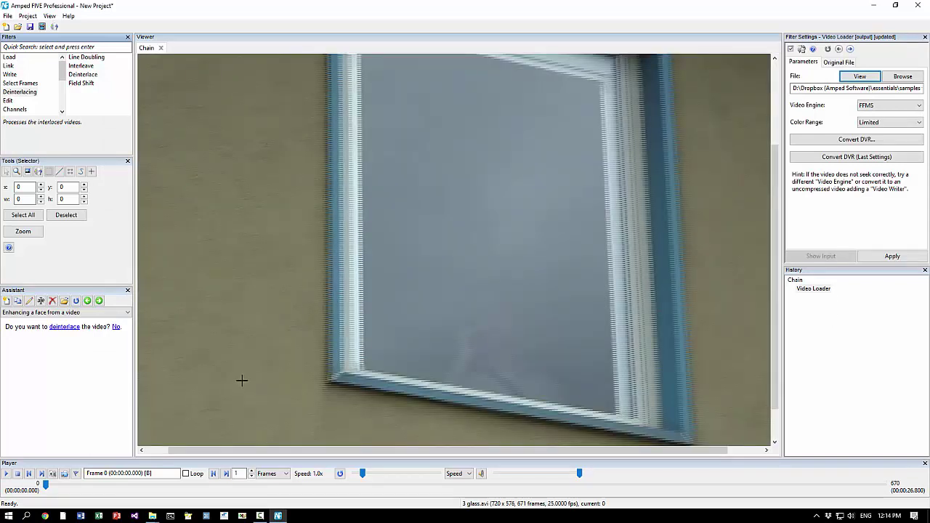
pyautogui.scroll(-1, 161, 308)
pyautogui.scroll(-1, 468, 284)
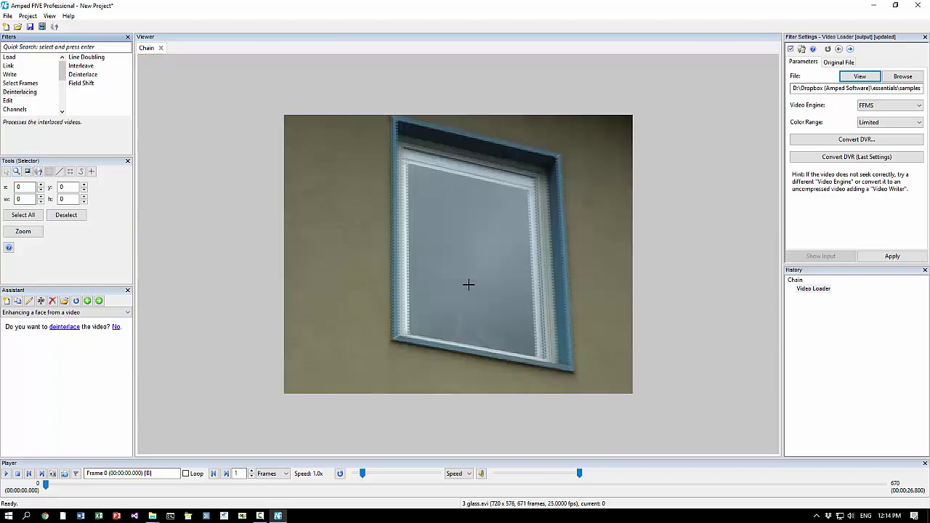
pyautogui.click(7, 473)
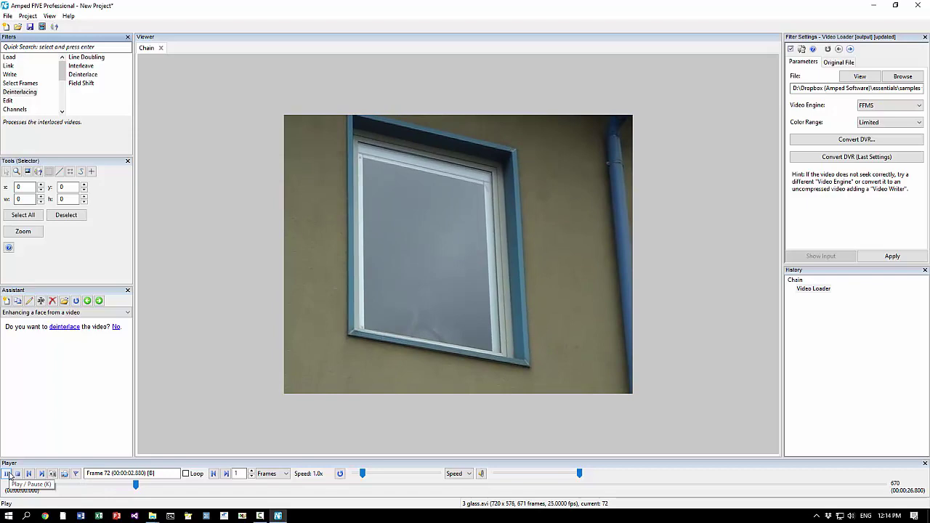
pyautogui.click(8, 474)
pyautogui.scroll(1, 390, 230)
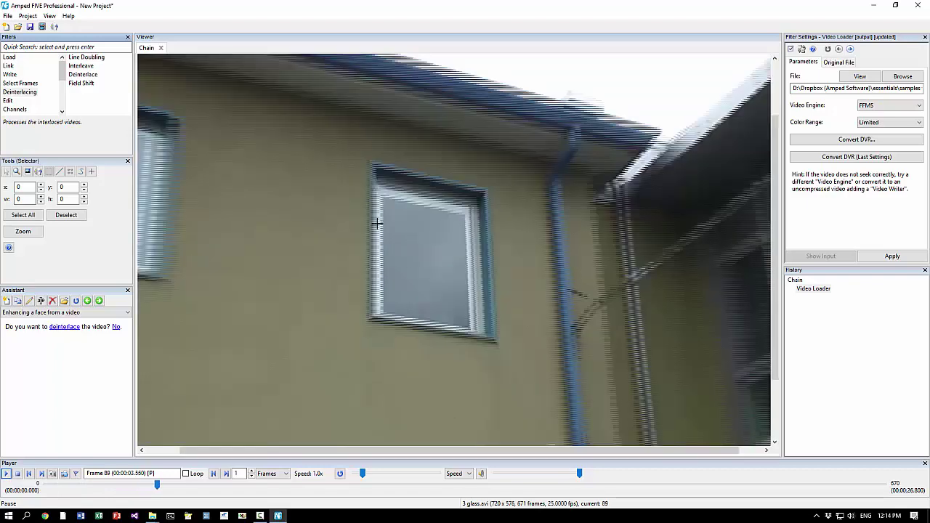
pyautogui.scroll(1, 391, 234)
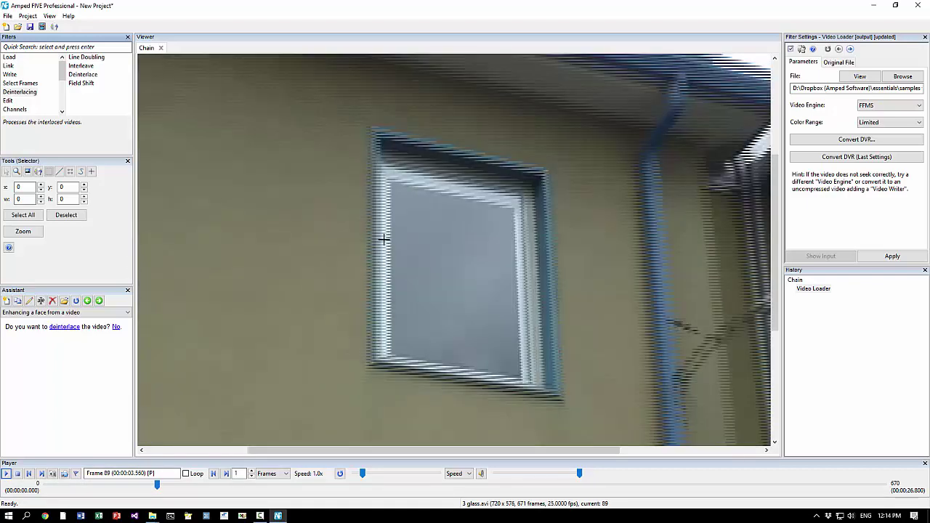
# Add Deinterlace to the chain and play the 50 fps result, pausing at frame 895
pyautogui.click(56, 329)
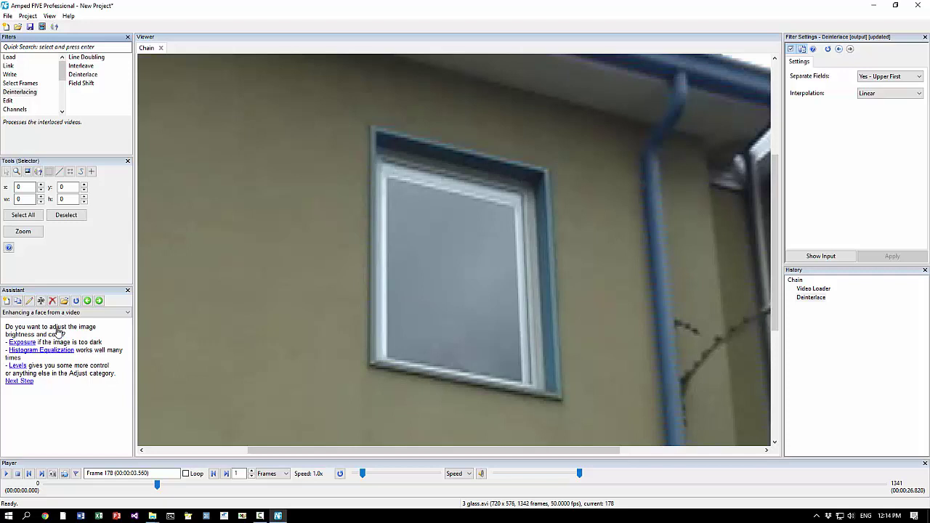
pyautogui.click(824, 300)
pyautogui.click(5, 474)
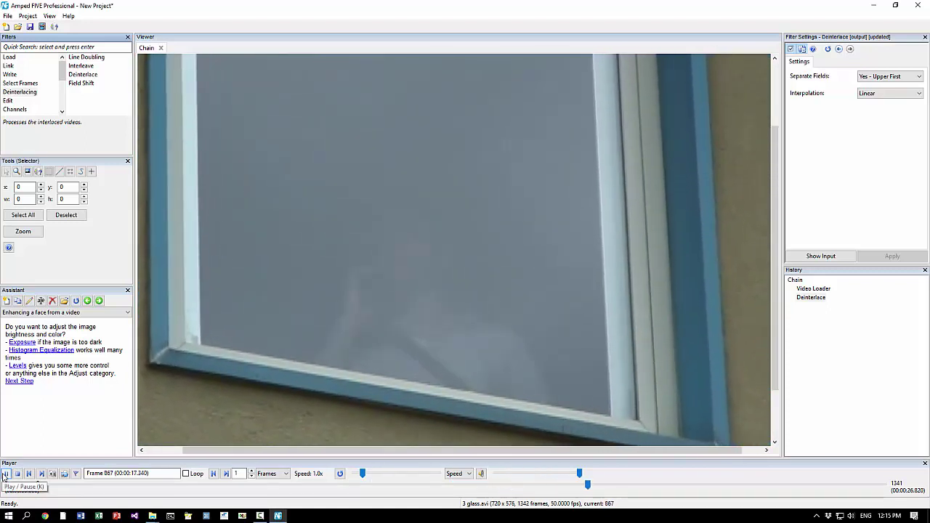
pyautogui.click(5, 476)
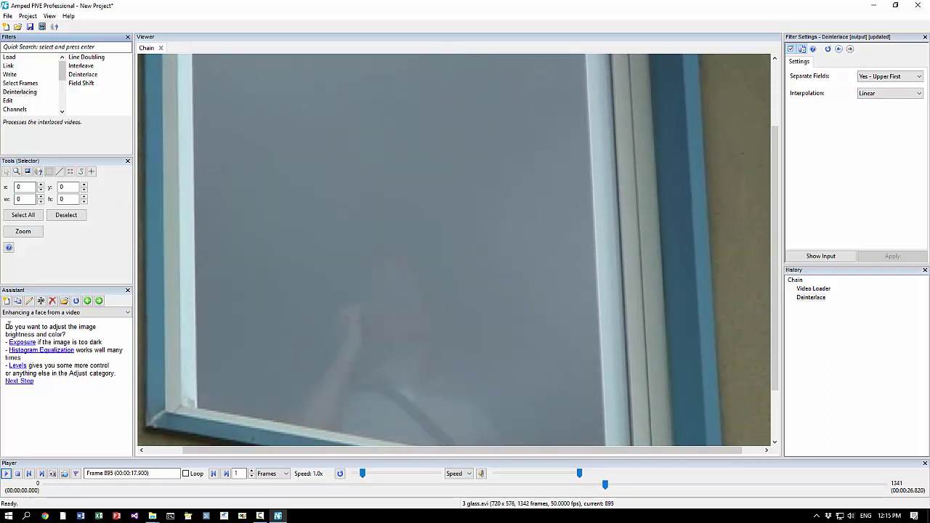
# Add Histogram Equalization, play to frame 1065, then drag back to an earlier face frame
pyautogui.click(41, 351)
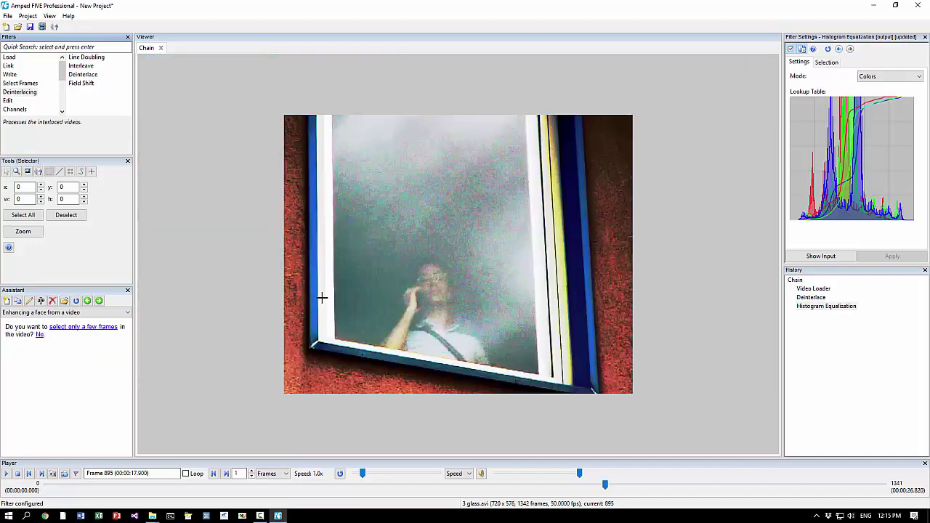
pyautogui.click(6, 474)
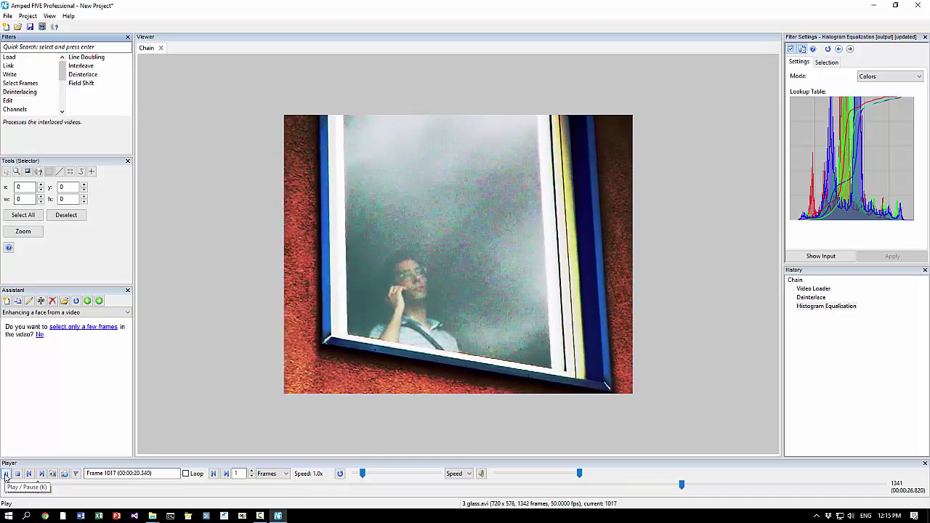
pyautogui.click(5, 474)
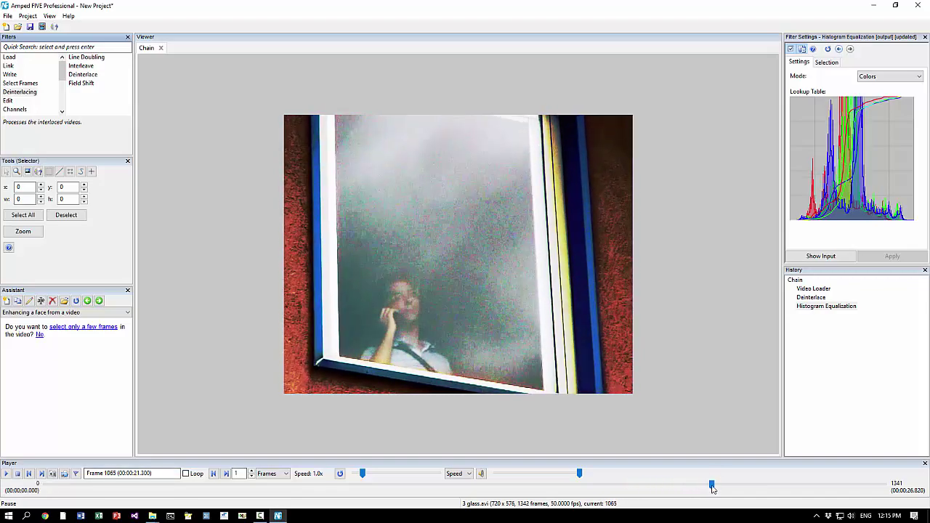
pyautogui.moveTo(713, 488); pyautogui.dragTo(631, 488)
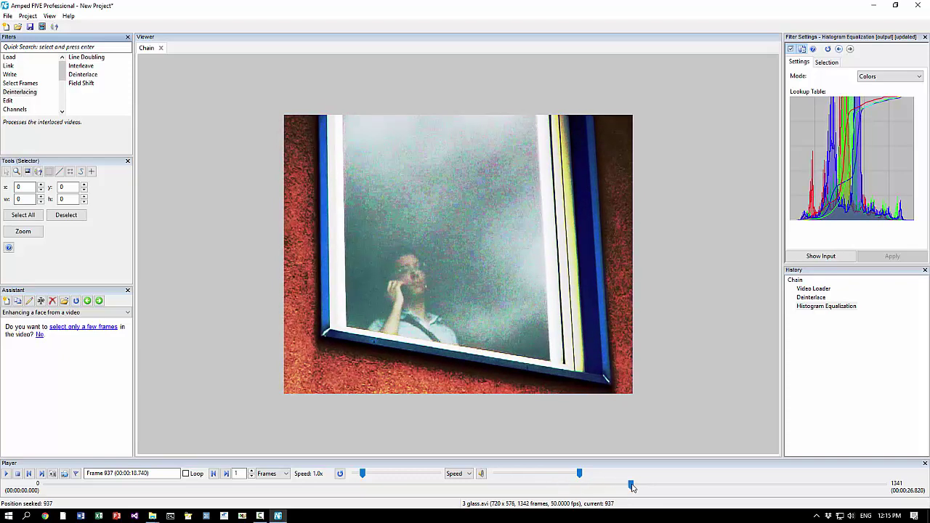
# Keep only frames 960 to 1021 with the Range Selector and play the 62-frame clip
pyautogui.click(79, 328)
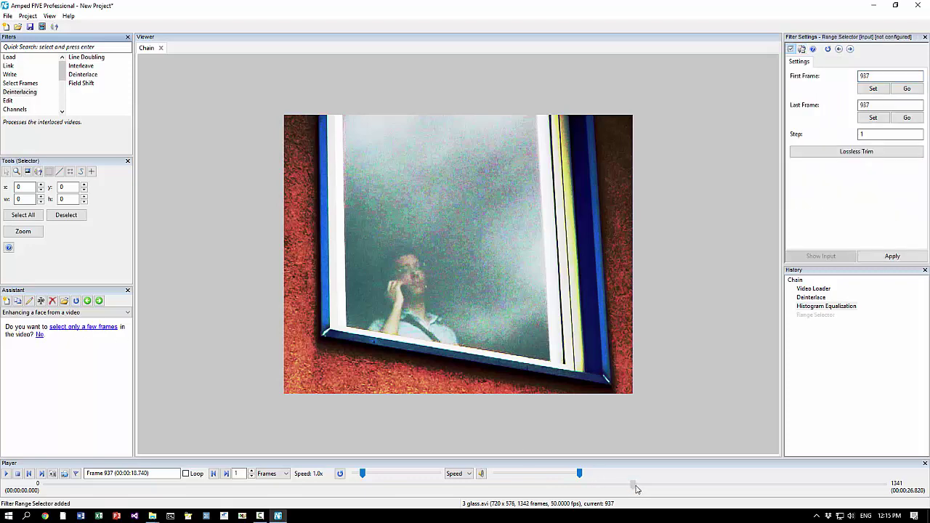
pyautogui.moveTo(636, 489); pyautogui.dragTo(685, 487)
pyautogui.click(873, 88)
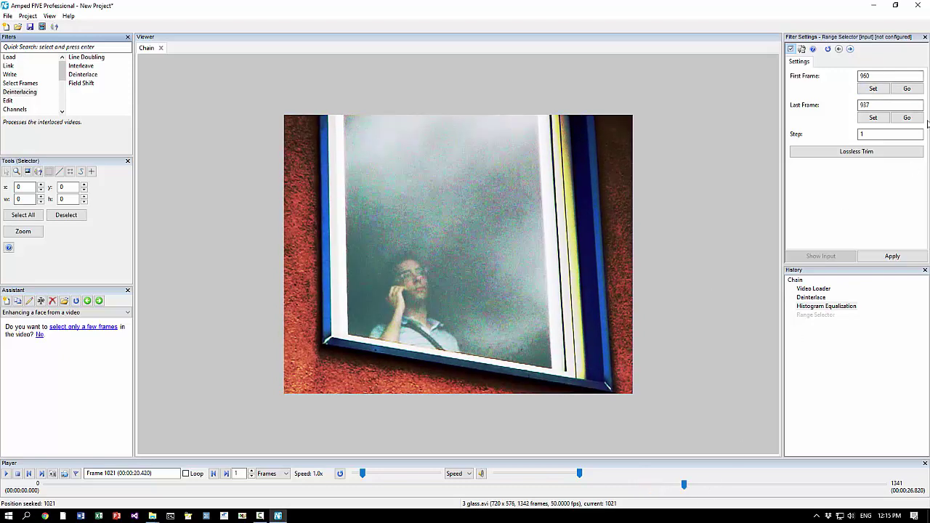
pyautogui.click(873, 117)
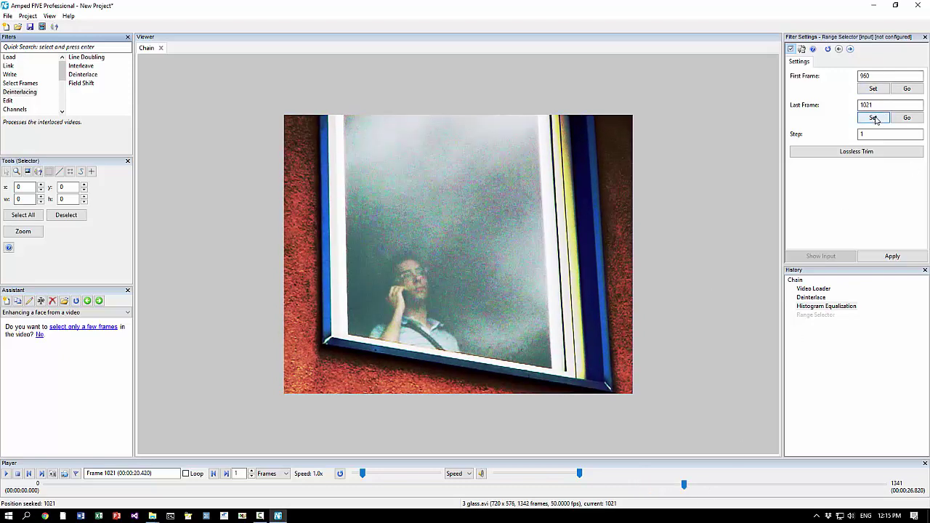
pyautogui.click(906, 259)
pyautogui.click(6, 474)
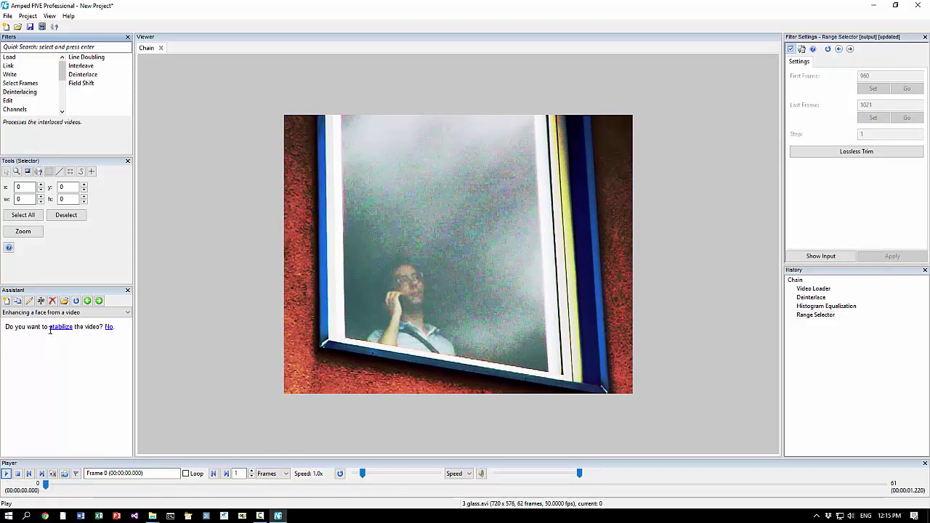
# Add Local Stabilization tracking a box around the man's face and play the result
pyautogui.click(58, 331)
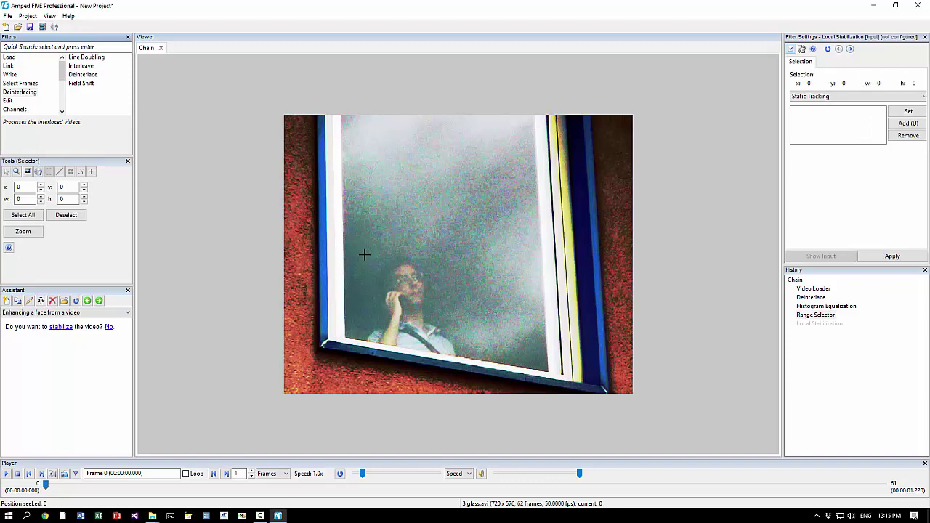
pyautogui.moveTo(376, 248); pyautogui.dragTo(435, 328)
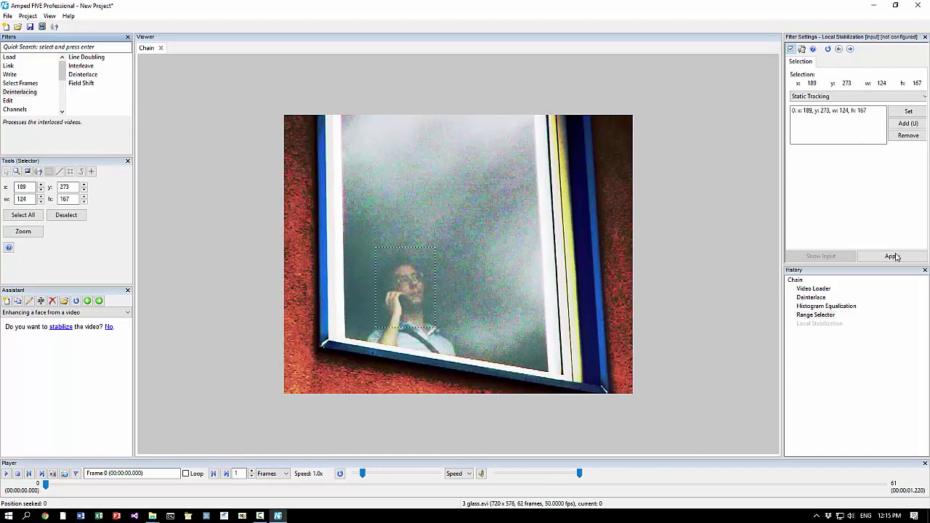
pyautogui.click(893, 256)
pyautogui.click(5, 473)
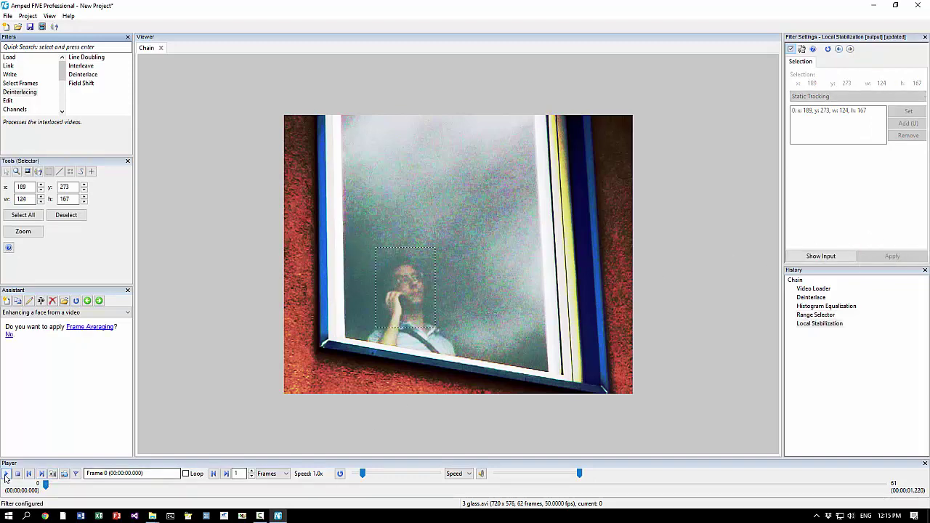
# Add Frame Averaging followed by Unsharp Masking from the Assistant links
pyautogui.click(81, 329)
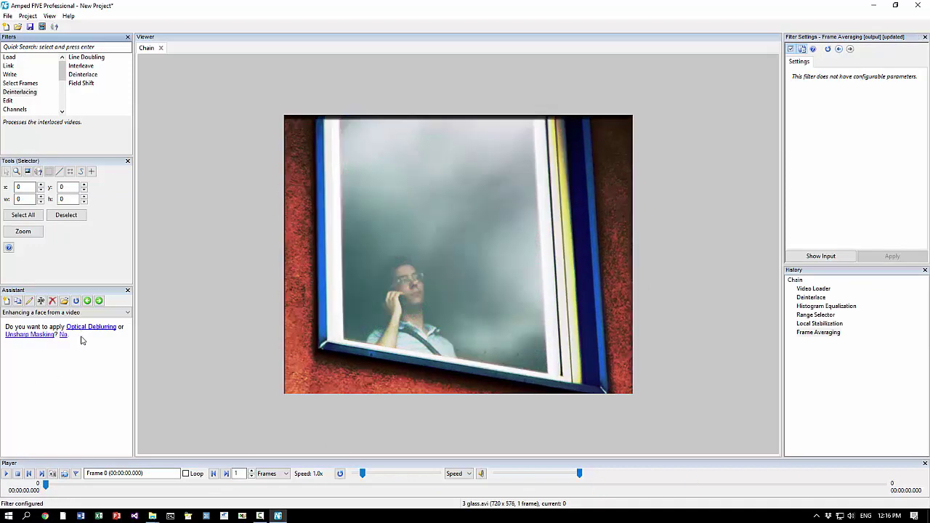
pyautogui.click(26, 336)
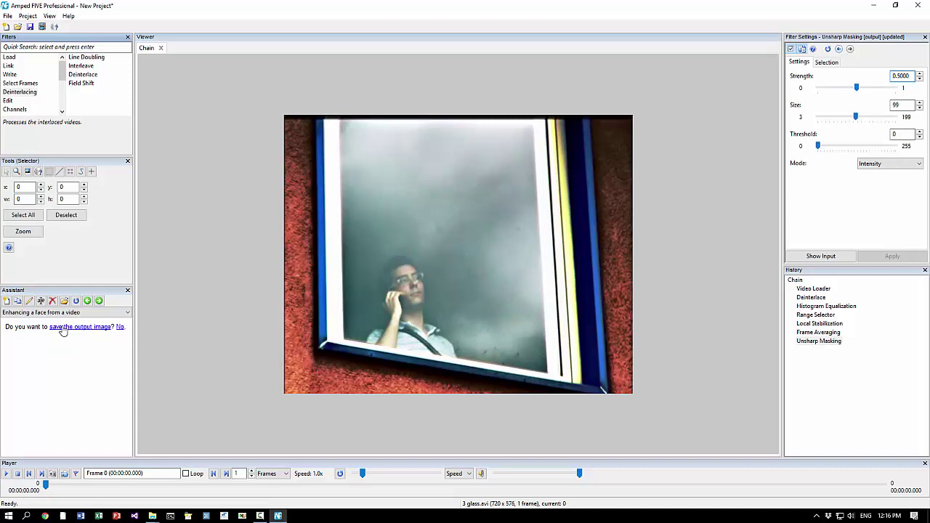
# Add an Image Writer step with Bitmap output format and apply it
pyautogui.click(64, 328)
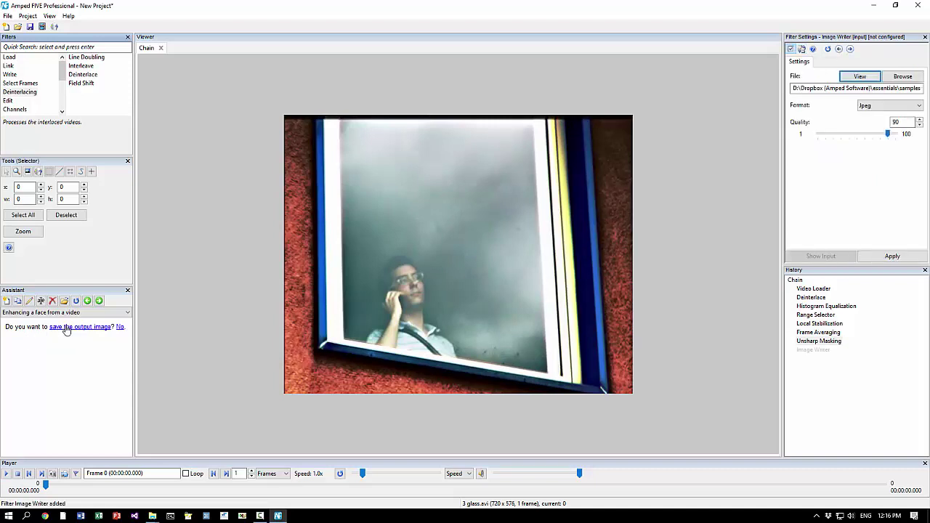
pyautogui.click(890, 105)
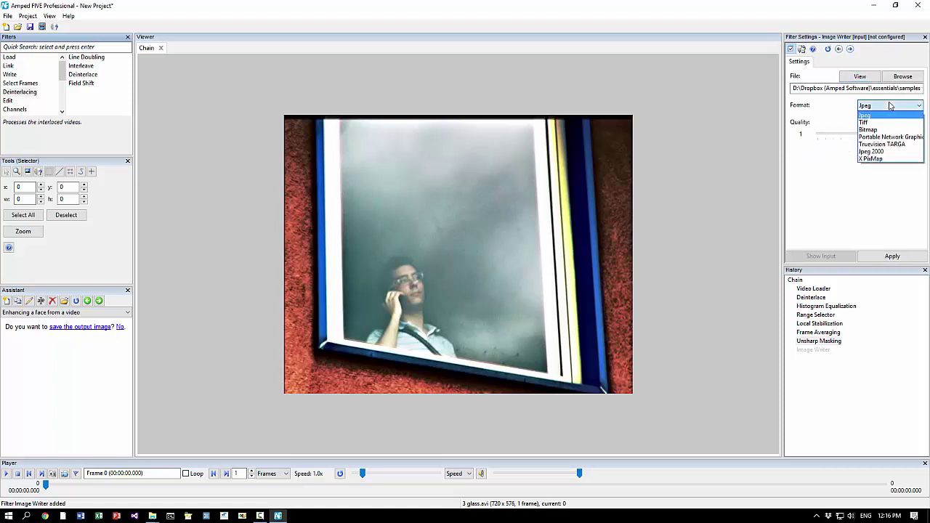
pyautogui.click(879, 115)
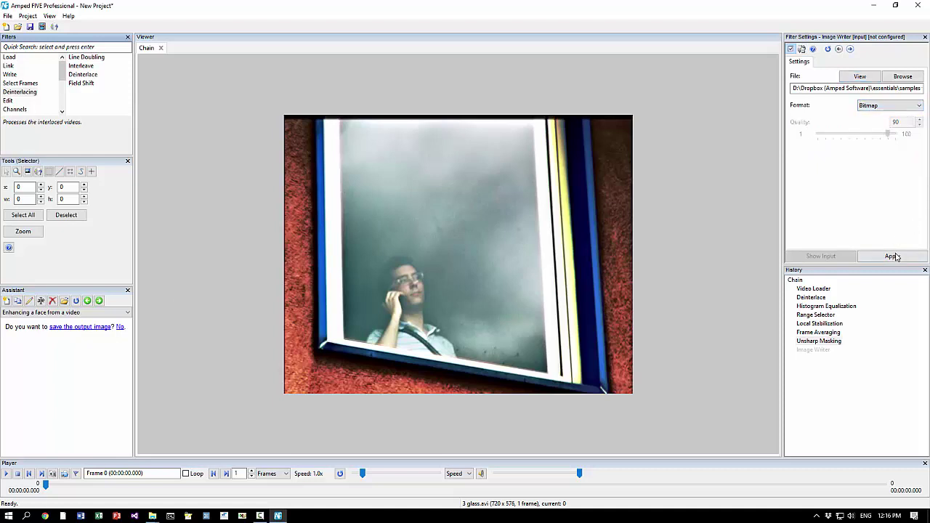
pyautogui.click(895, 258)
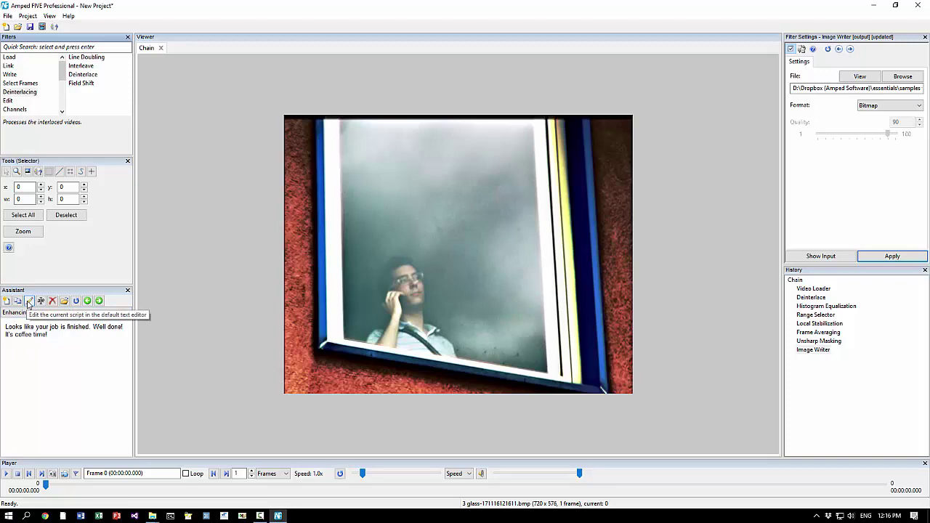
# Open the face script in Sublime Text, enlarge and centre the window, and highlight the version line and comment mark
pyautogui.click(29, 302)
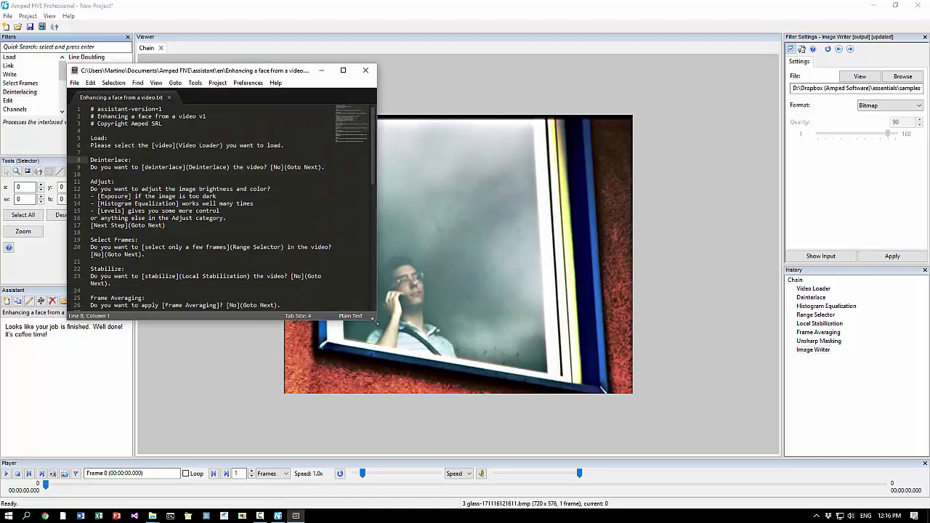
pyautogui.moveTo(379, 319); pyautogui.dragTo(503, 447)
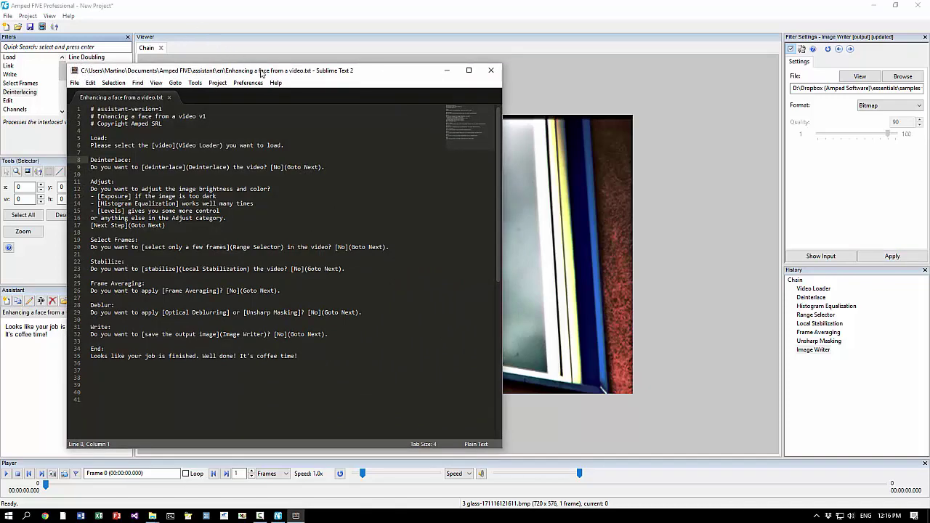
pyautogui.moveTo(260, 72); pyautogui.dragTo(374, 61)
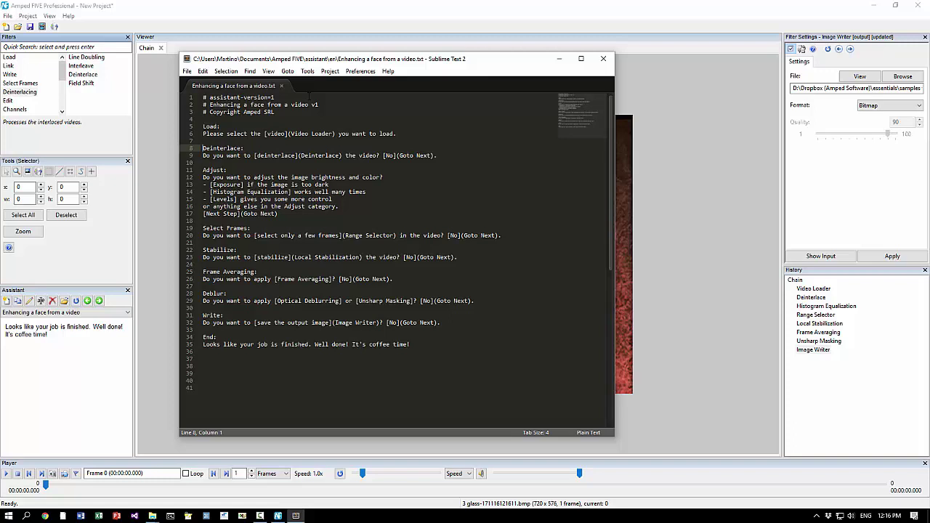
pyautogui.moveTo(309, 97); pyautogui.dragTo(192, 98)
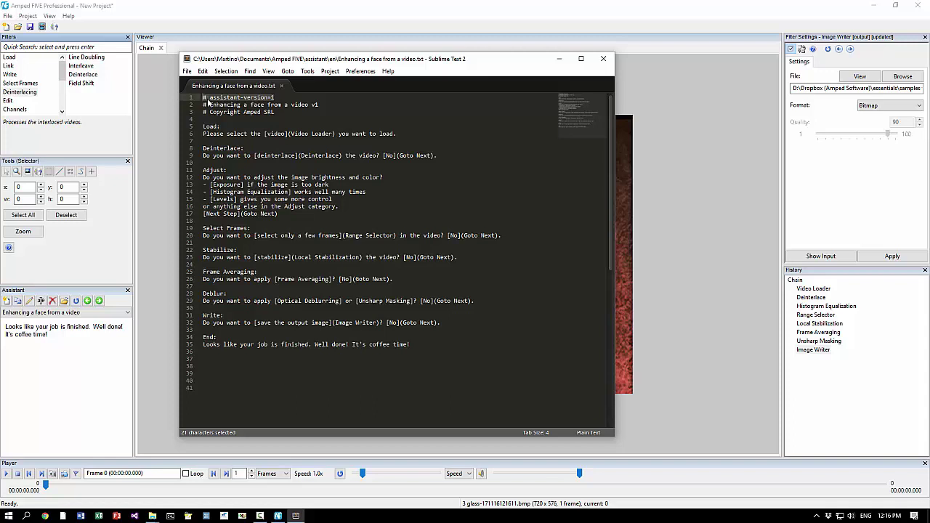
pyautogui.click(209, 104)
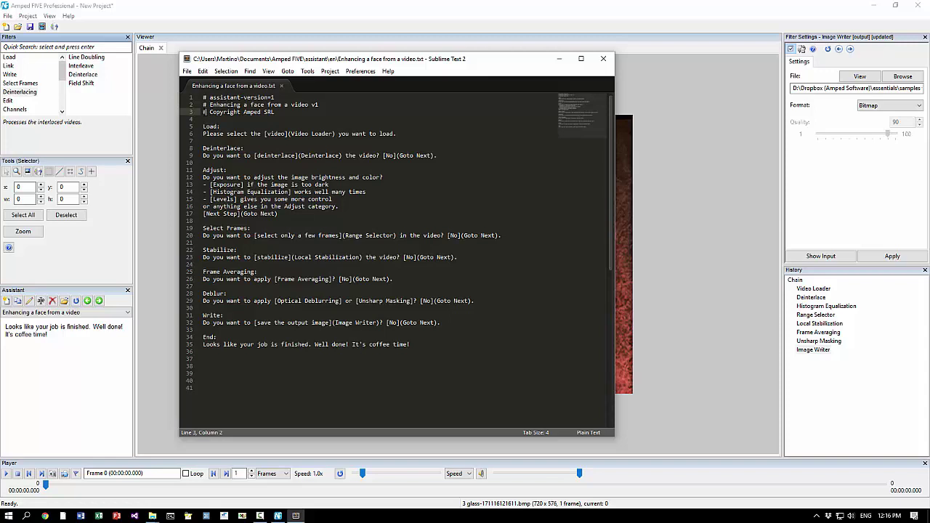
pyautogui.moveTo(203, 112); pyautogui.dragTo(208, 112)
# Step through the Load, Deinterlace, Adjust, Select Frames and Stabilize prompts of the script
pyautogui.click(418, 133)
pyautogui.click(445, 148)
pyautogui.click(452, 155)
pyautogui.click(414, 176)
pyautogui.click(369, 206)
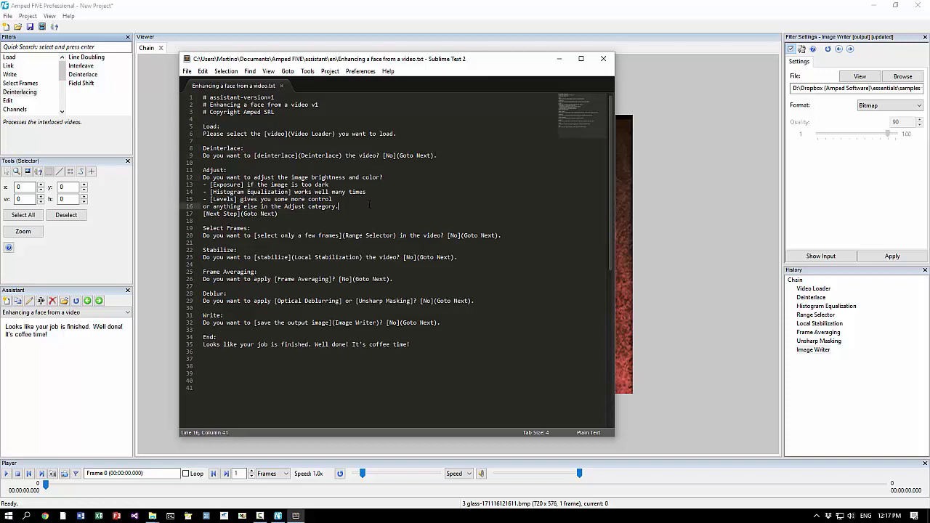
pyautogui.click(511, 236)
pyautogui.click(486, 257)
pyautogui.click(322, 220)
pyautogui.click(280, 244)
# Highlight the 'video' link text and its Video Loader filter name in the Load prompt
pyautogui.click(225, 134)
pyautogui.doubleClick(275, 134)
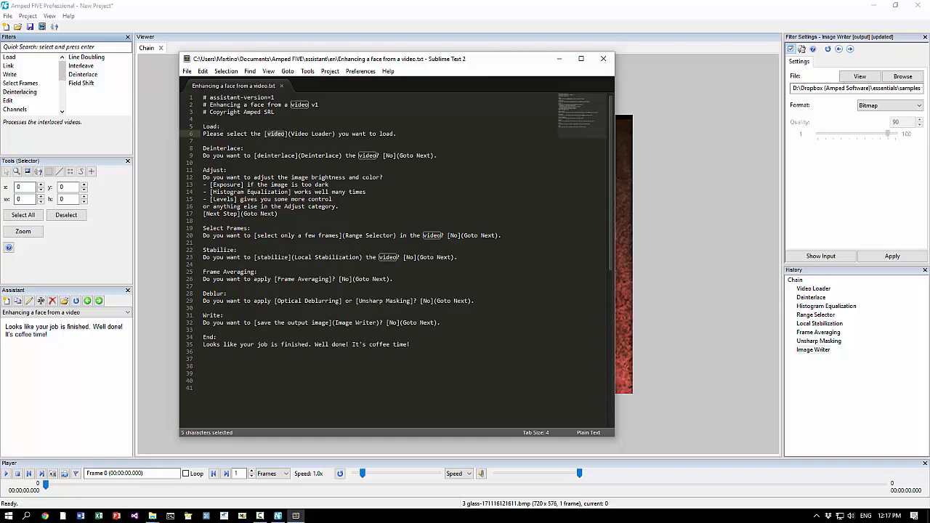
pyautogui.moveTo(291, 134); pyautogui.dragTo(332, 133)
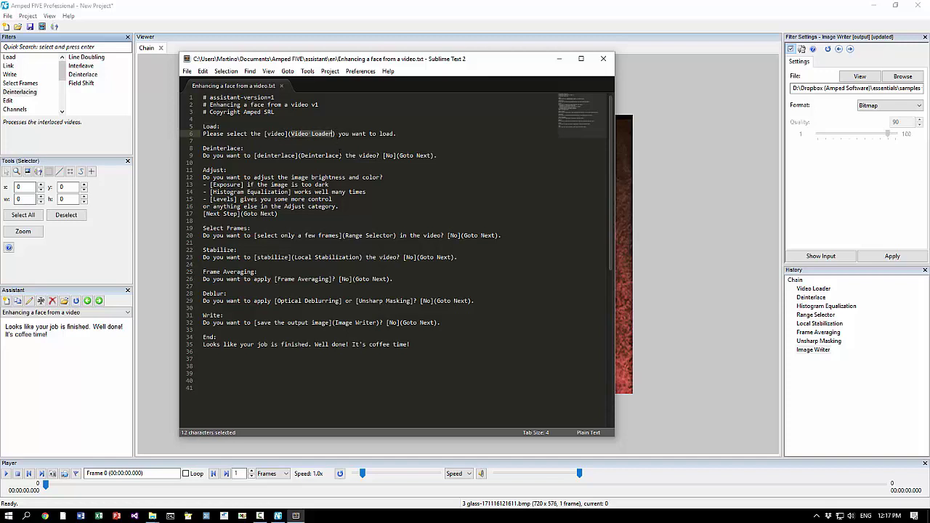
# Copy the whole Load step and paste a duplicate below it after a blank line
pyautogui.click(405, 133)
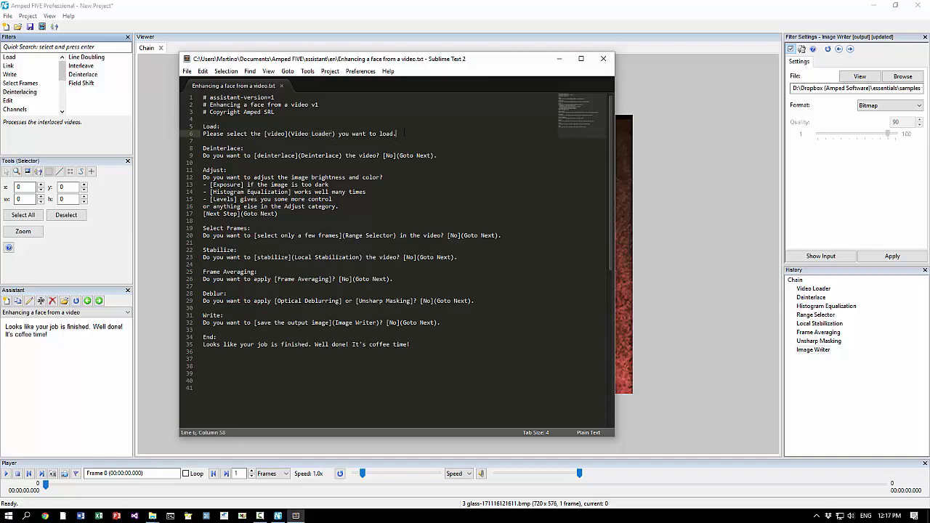
pyautogui.hotkey('shift', 'Up')
pyautogui.hotkey('shift', 'Home')
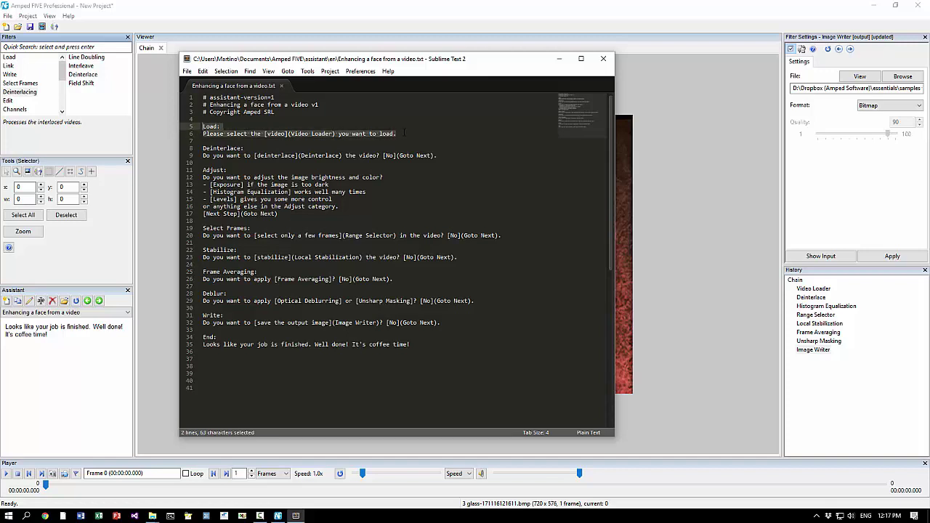
pyautogui.hotkey('ctrl', 'c')
pyautogui.press('Right')
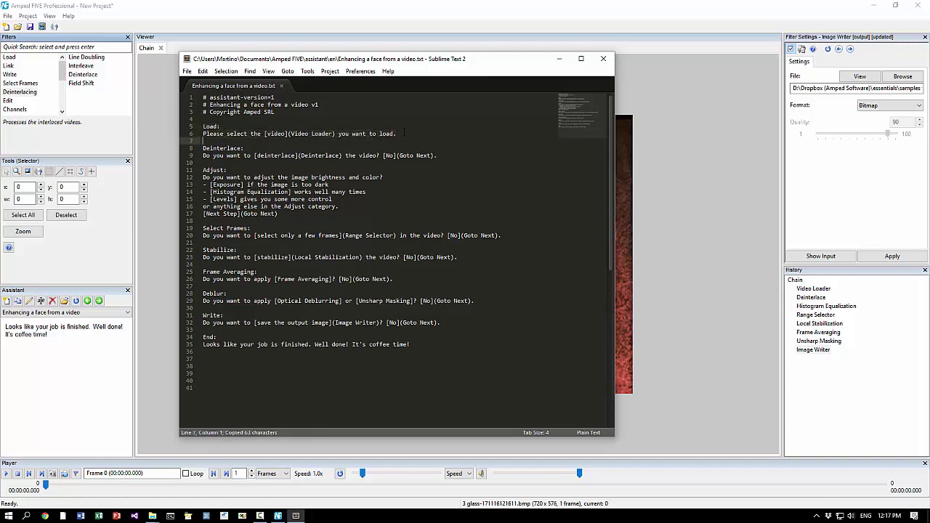
pyautogui.press('Return')
pyautogui.press('Return')
pyautogui.hotkey('ctrl', 'v')
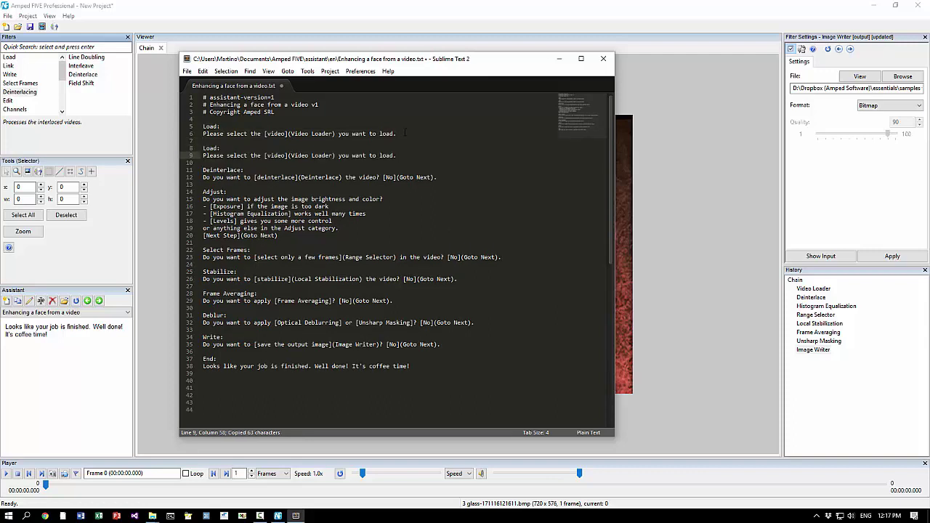
# Rename the copy to Deblock and rewrite its prompt as 'Do you want to remove blocking artifact' with a Deblocking link
pyautogui.press('Up')
pyautogui.press('BackSpace')
pyautogui.press('BackSpace')
pyautogui.press('BackSpace')
pyautogui.press('BackSpace')
pyautogui.press('BackSpace')
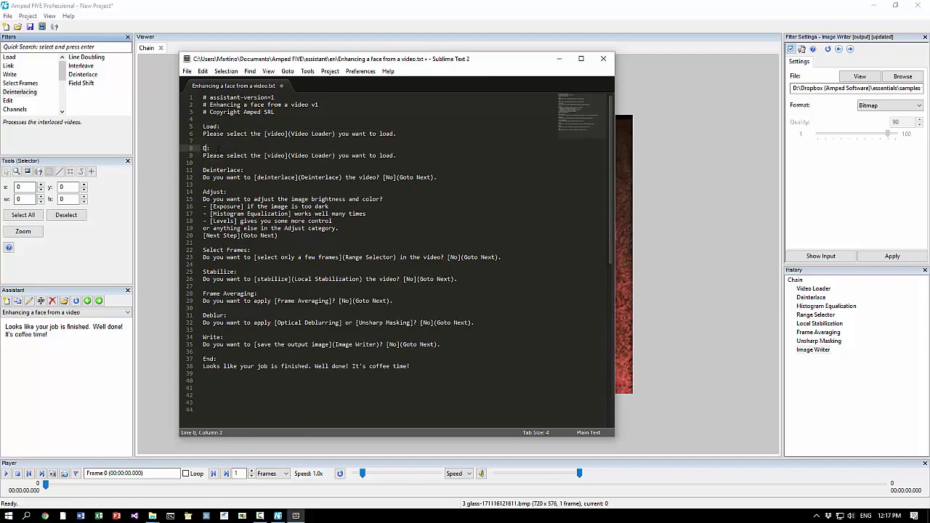
pyautogui.write('Deblur')
pyautogui.write('k')
pyautogui.click(270, 155)
pyautogui.press('Home')
pyautogui.hotkey('shift', 'End')
pyautogui.write('Do you ')
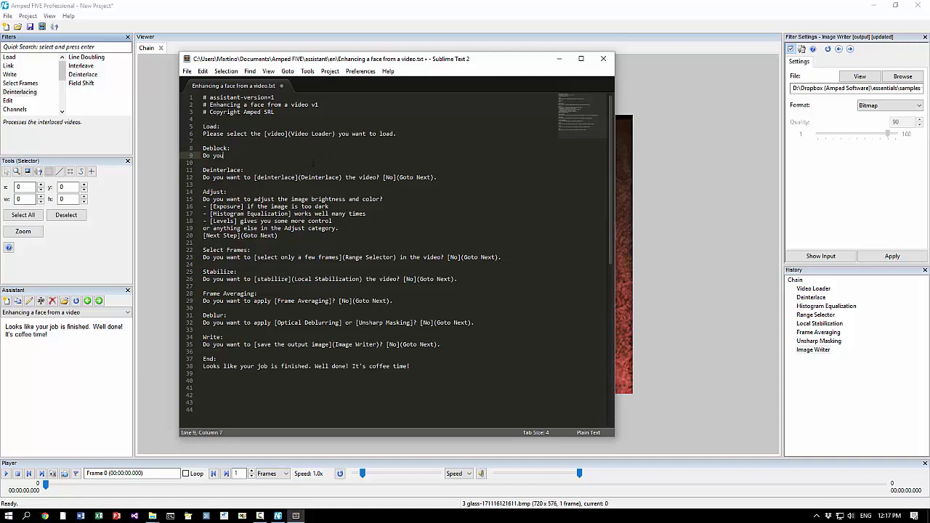
pyautogui.write('want to remove blocking artifacts?')
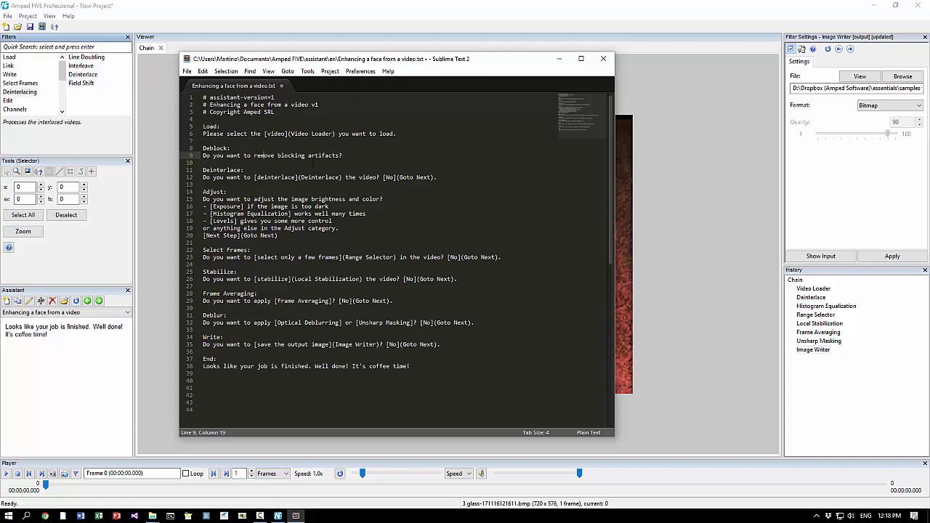
pyautogui.write('[')
pyautogui.write('Deblocki')
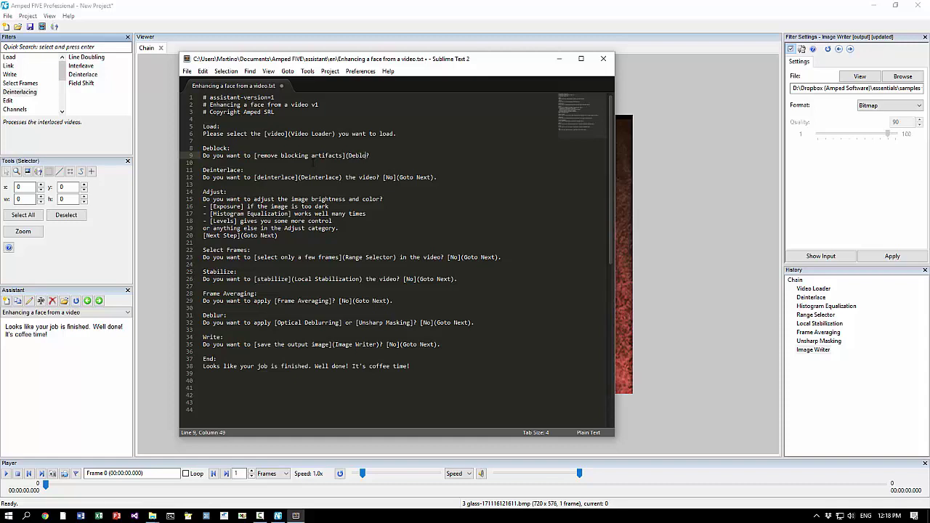
pyautogui.write('ng)')
# Save the script, reselect the face scenario in Amped FIVE, refresh it and advance to the next step
pyautogui.hotkey('ctrl', 's')
pyautogui.click(60, 358)
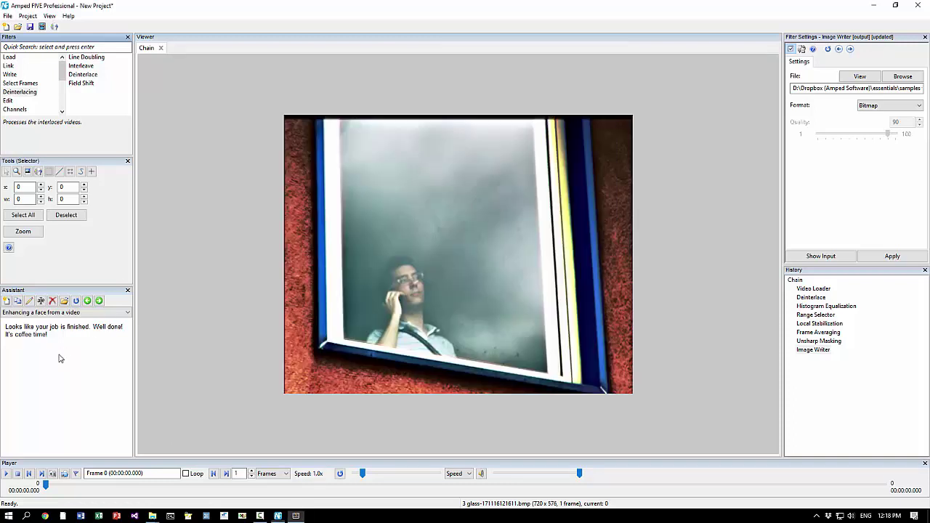
pyautogui.click(73, 312)
pyautogui.click(71, 324)
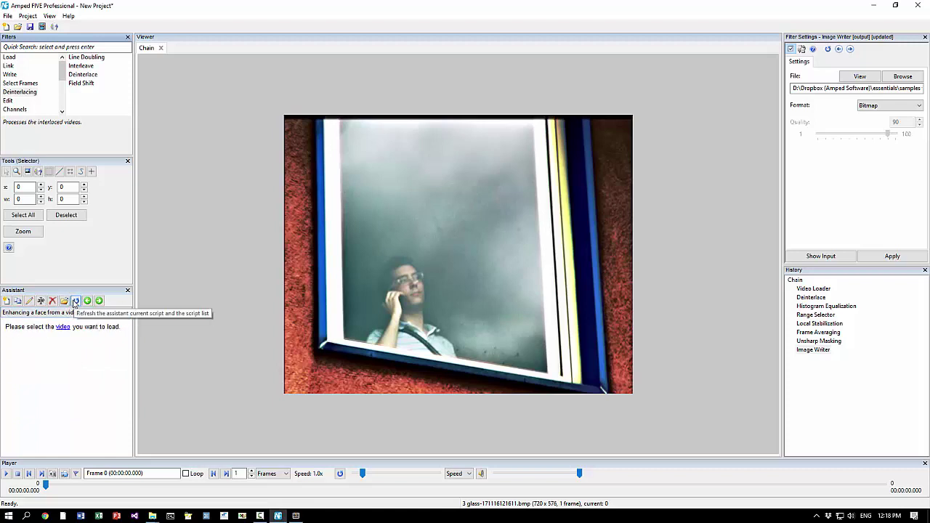
pyautogui.click(75, 302)
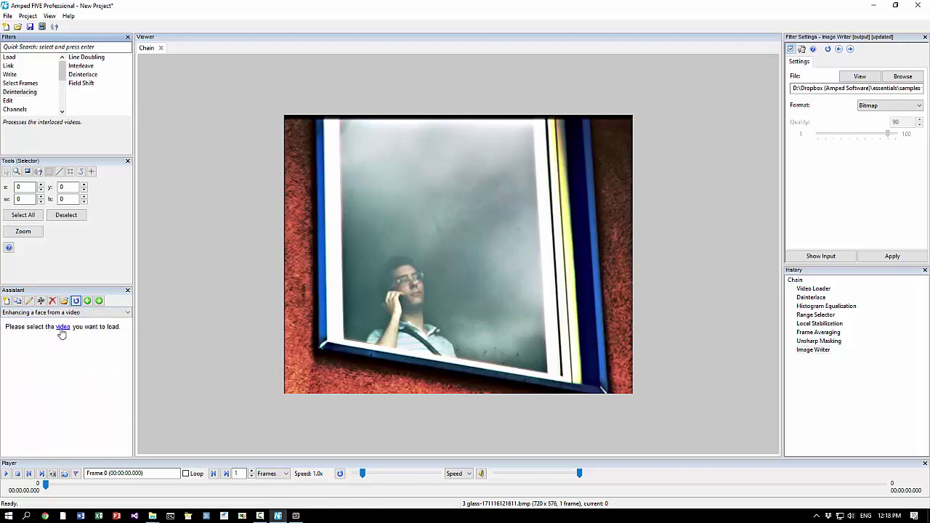
pyautogui.click(99, 301)
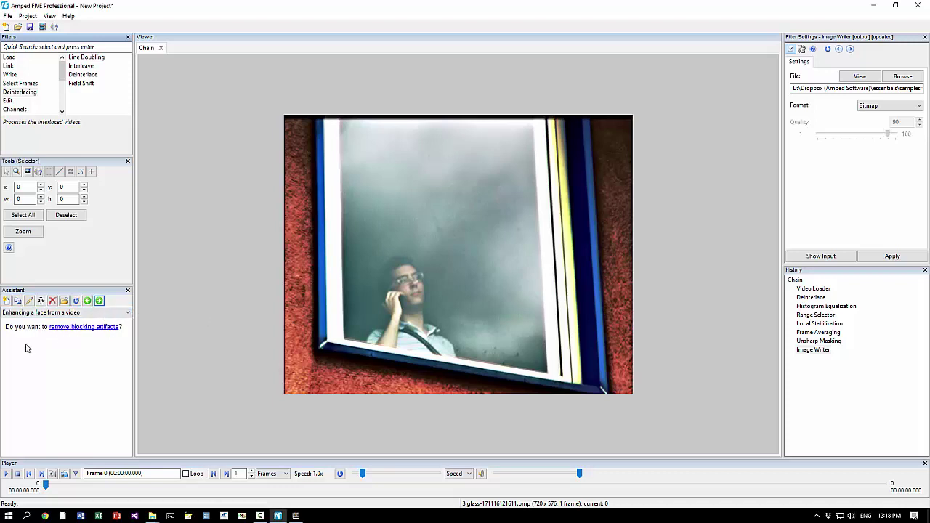
# Add the Deblocking filter and move it directly after Video Loader in the history
pyautogui.click(81, 327)
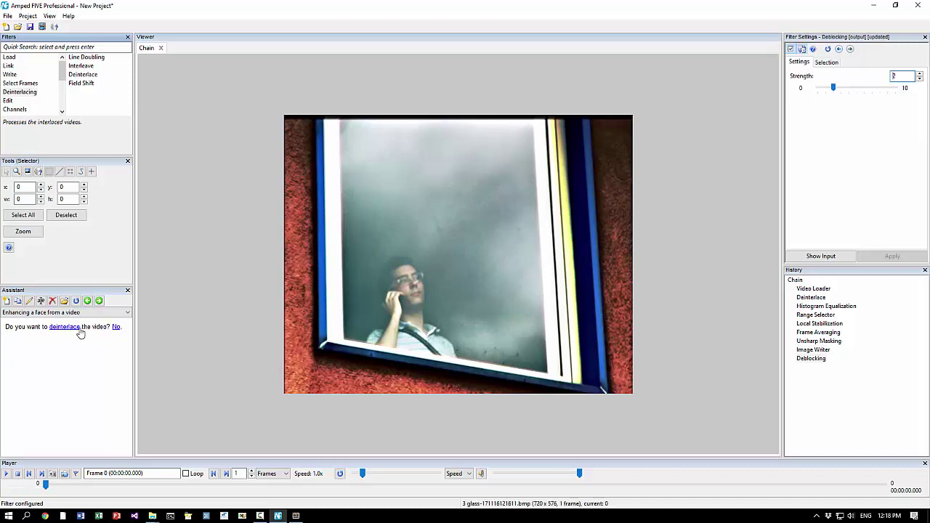
pyautogui.click(815, 360)
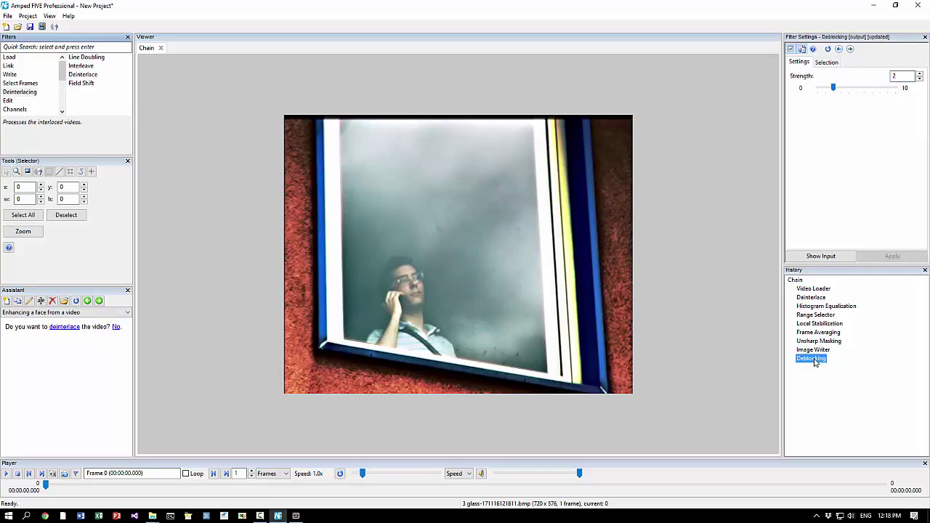
pyautogui.moveTo(815, 360); pyautogui.dragTo(816, 297)
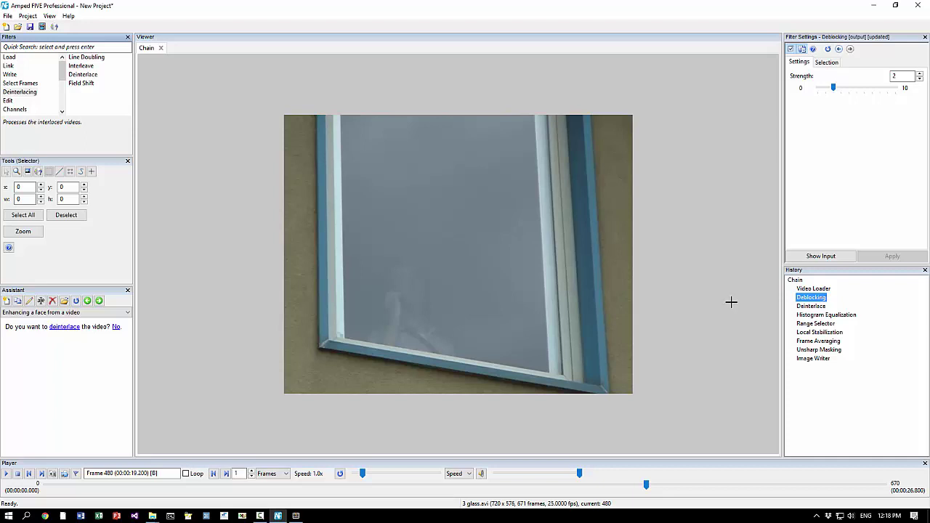
# Load the Favorite filters assistant script and open it in Sublime Text for editing
pyautogui.click(100, 314)
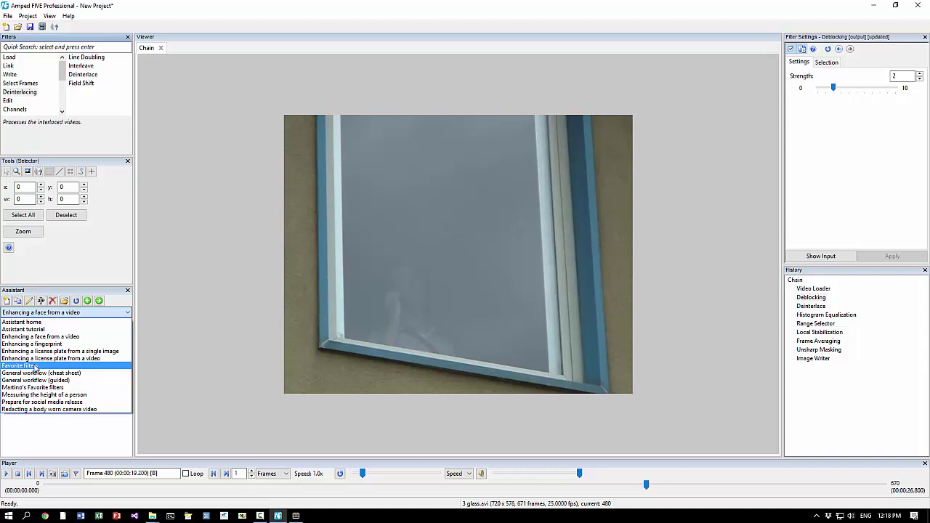
pyautogui.click(35, 367)
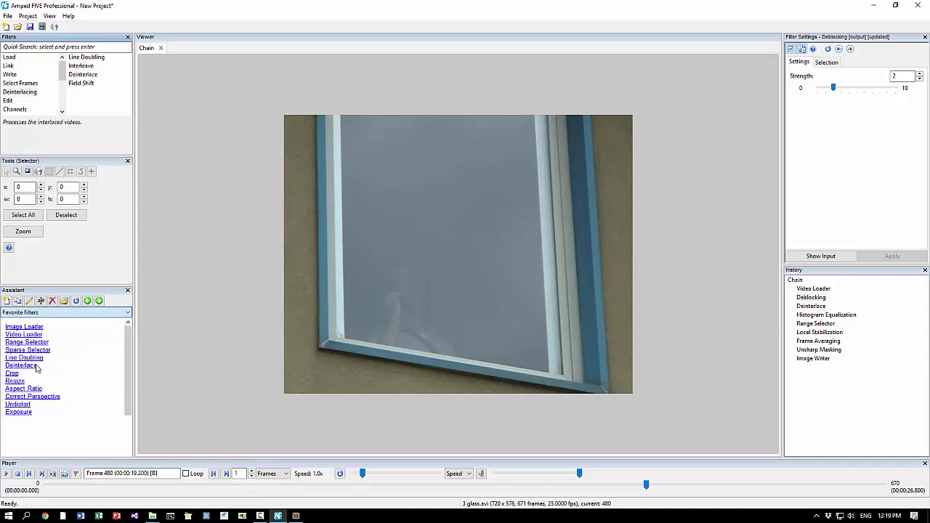
pyautogui.moveTo(130, 342); pyautogui.dragTo(112, 321)
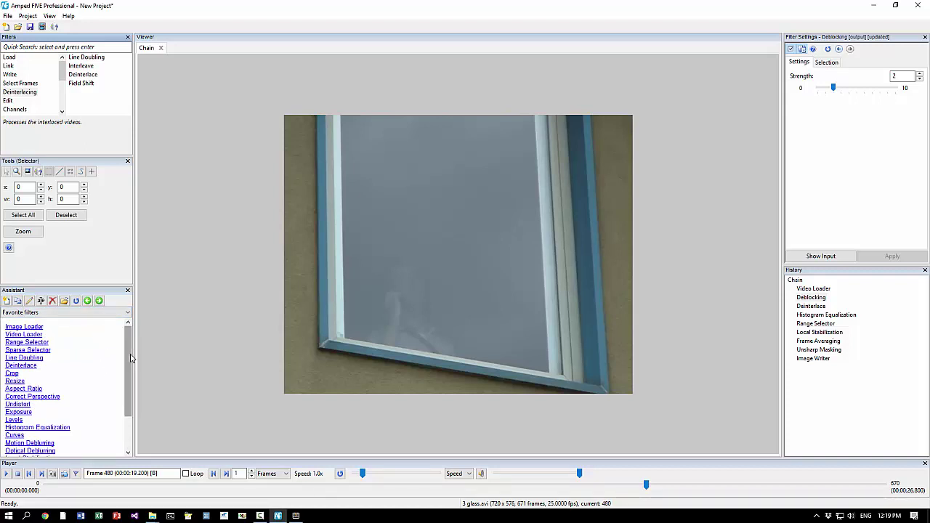
pyautogui.moveTo(131, 358); pyautogui.dragTo(129, 349)
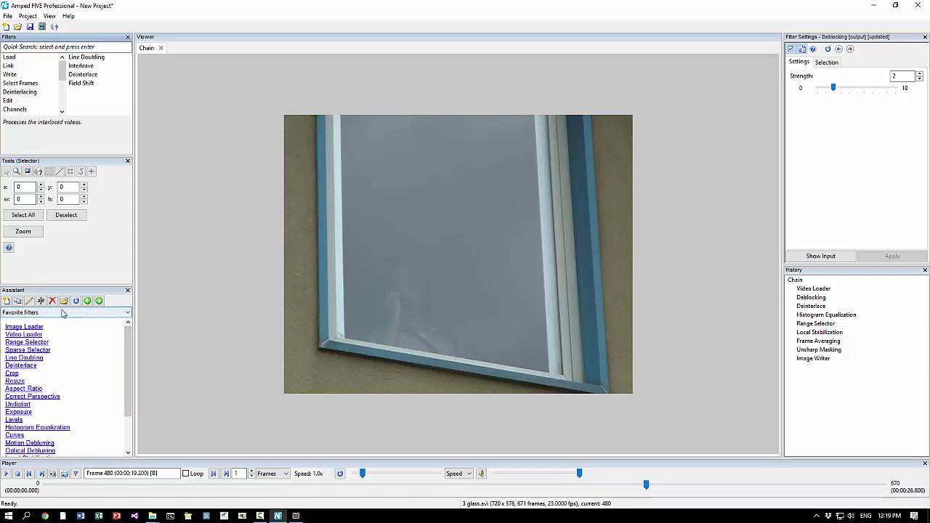
pyautogui.click(30, 301)
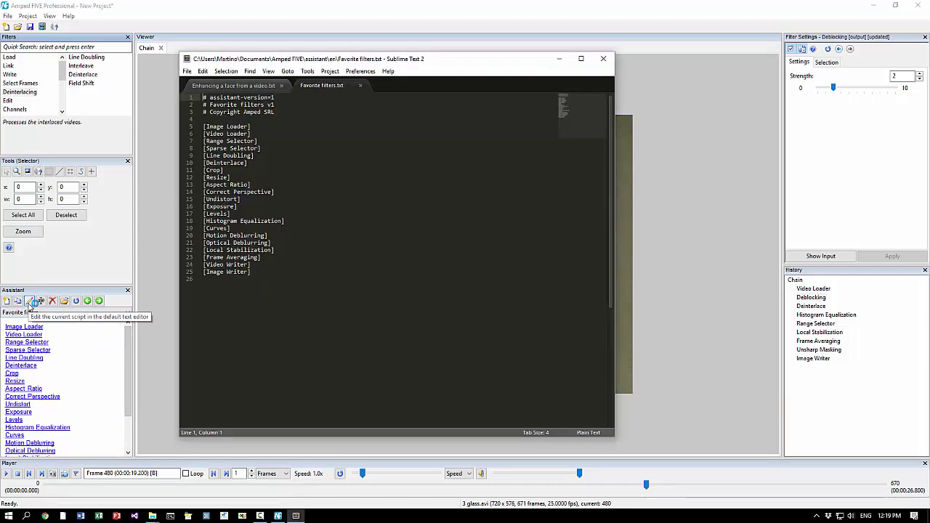
# Insert a [Deblocking] line right after [Line Doubling] in the filter list
pyautogui.click(283, 134)
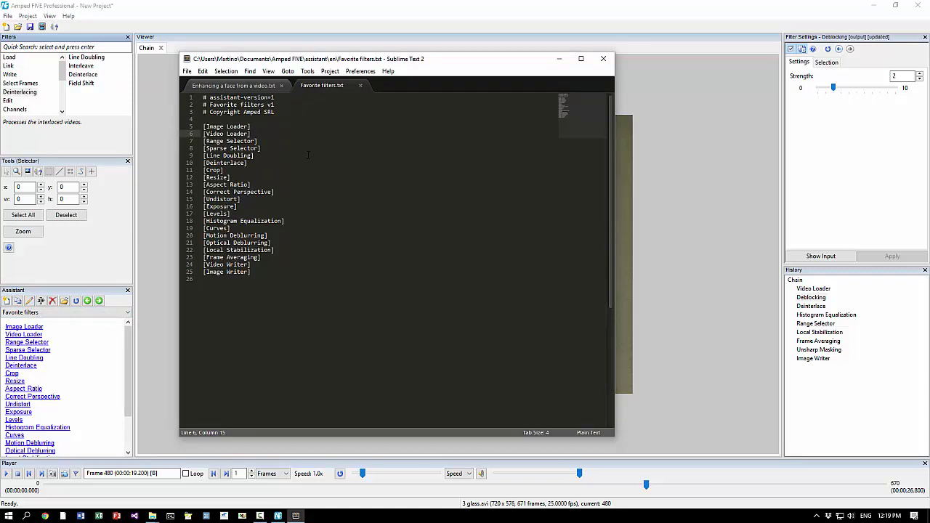
pyautogui.press('Down')
pyautogui.press('Down')
pyautogui.press('Down')
pyautogui.press('End')
pyautogui.press('Return')
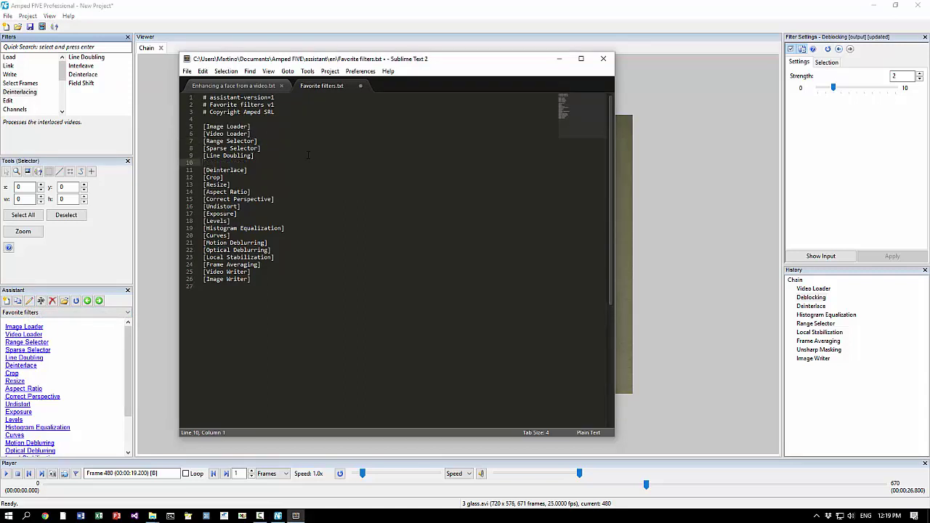
pyautogui.hotkey('ctrl', ';')
pyautogui.press('Escape')
pyautogui.write('[Deblocking')
# Delete the [Histogram Equalization] line and save the script
pyautogui.press('Down')
pyautogui.press('Down')
pyautogui.press('Down')
pyautogui.press('Down')
pyautogui.press('Down')
pyautogui.press('Down')
pyautogui.press('Down')
pyautogui.press('Down')
pyautogui.press('Down')
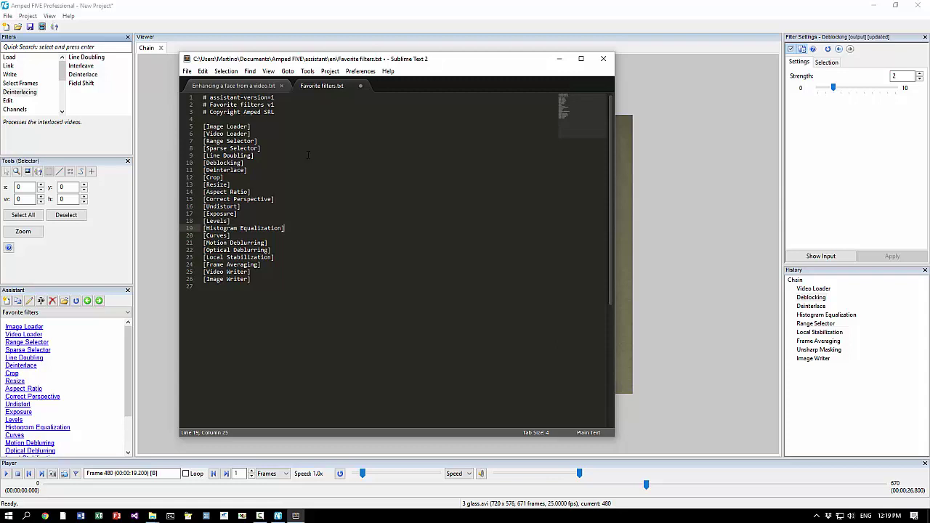
pyautogui.hotkey('shift', 'Home')
pyautogui.press('BackSpace')
pyautogui.press('Delete')
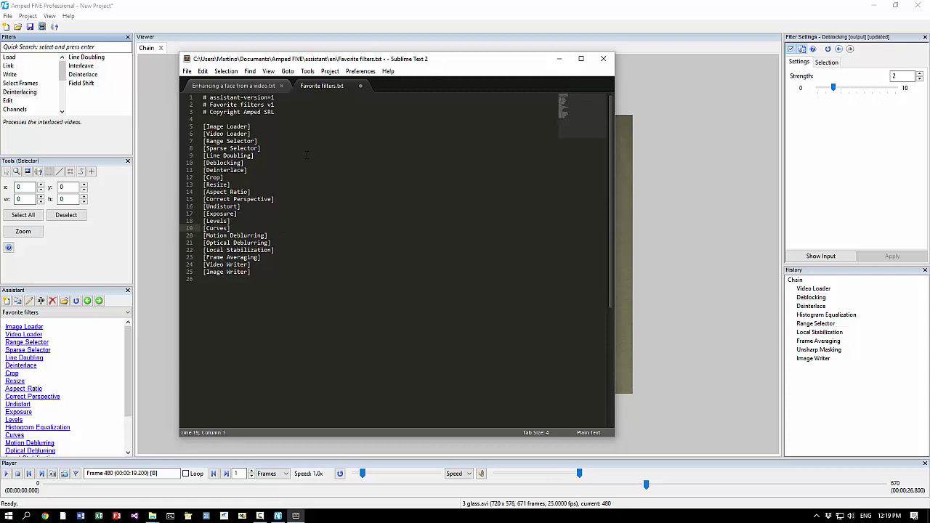
pyautogui.click(307, 155)
pyautogui.hotkey('ctrl', 's')
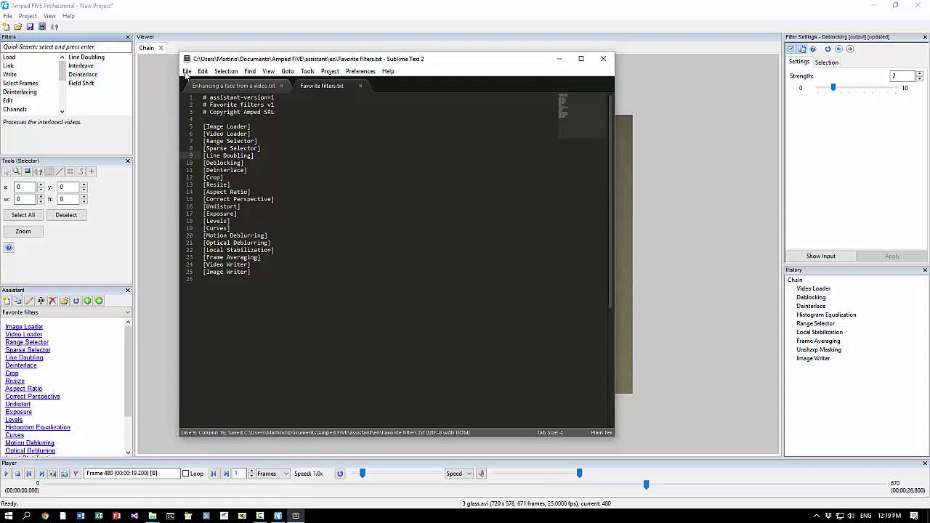
# Save a copy with the user's name prefixed to the file name, replacing the existing file
pyautogui.click(187, 71)
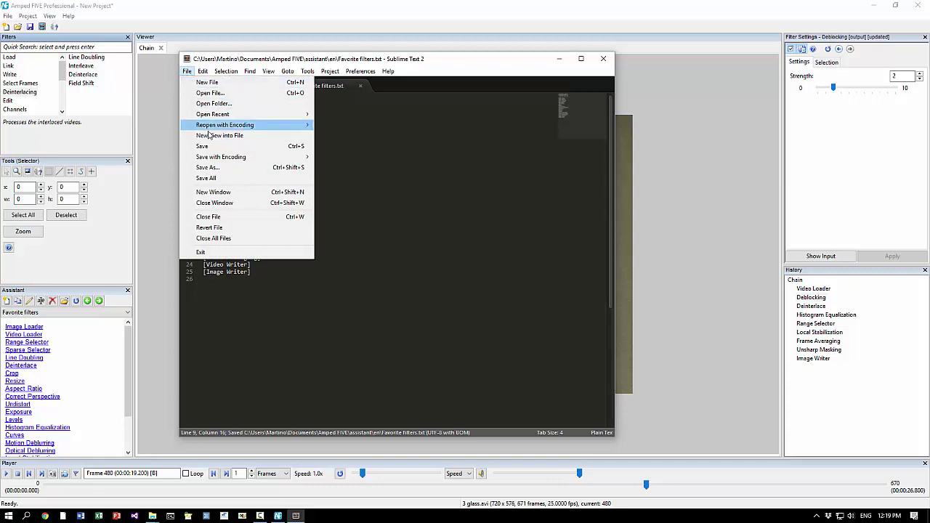
pyautogui.click(209, 168)
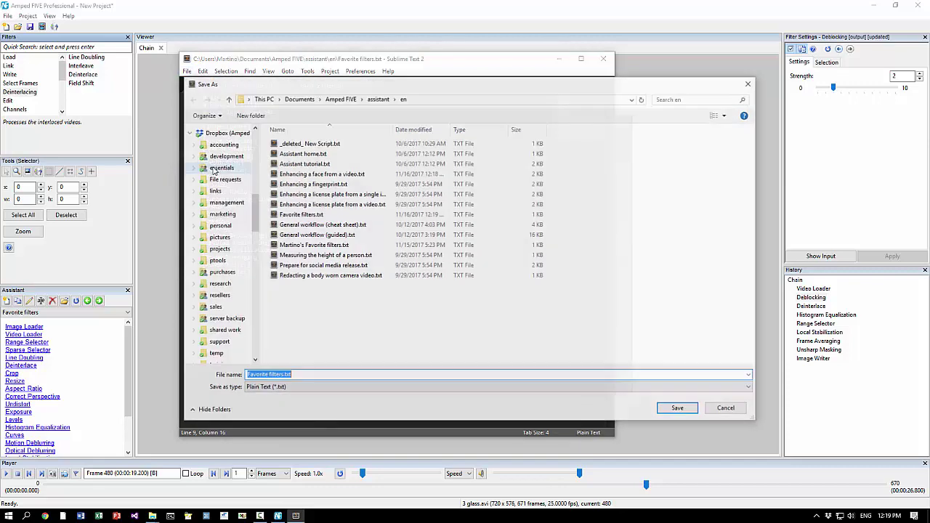
pyautogui.press('Home')
pyautogui.write('M')
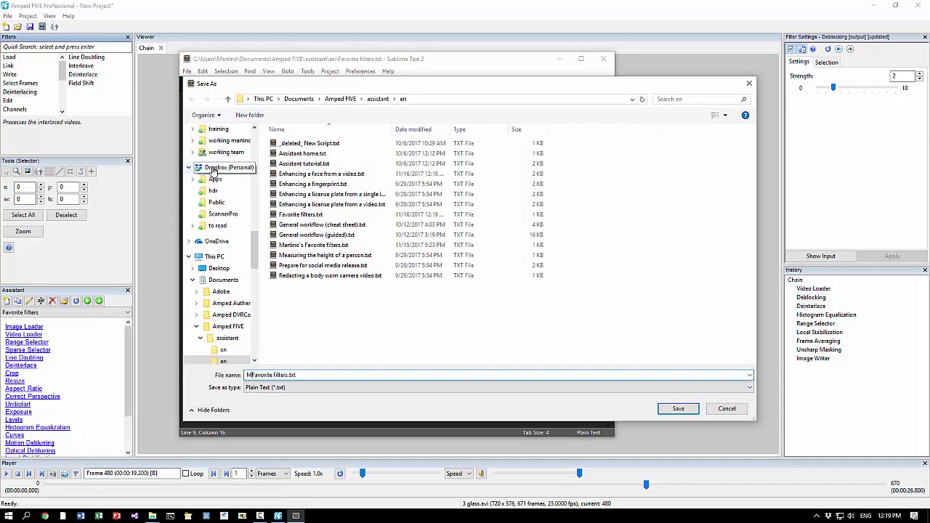
pyautogui.write("artino's")
pyautogui.click(678, 409)
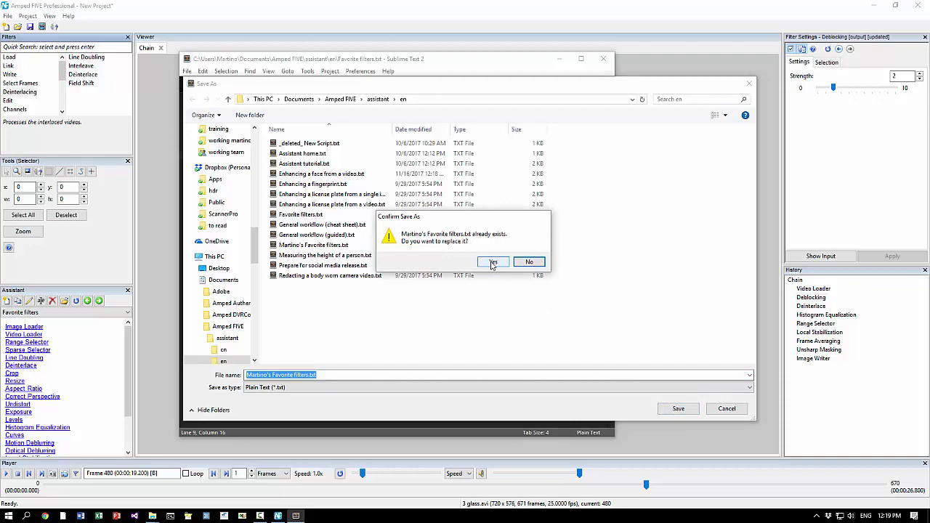
pyautogui.click(493, 262)
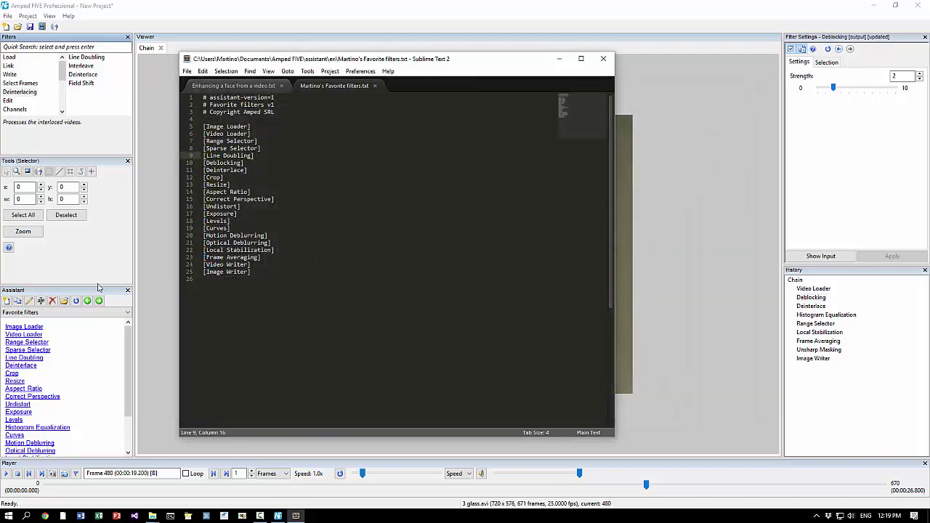
# Switch to the personal favorites script and add a Crop after Deblocking around the window figure
pyautogui.click(87, 312)
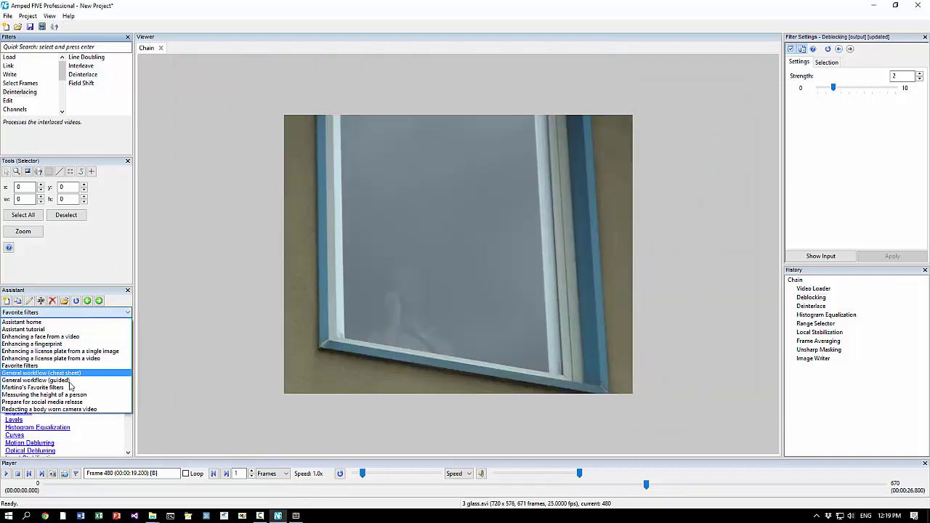
pyautogui.click(69, 388)
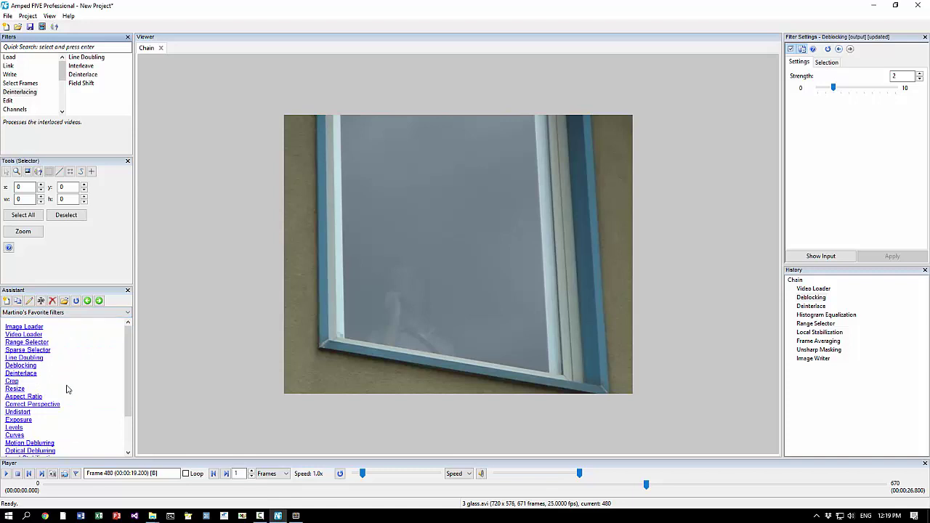
pyautogui.scroll(-1, 67, 391)
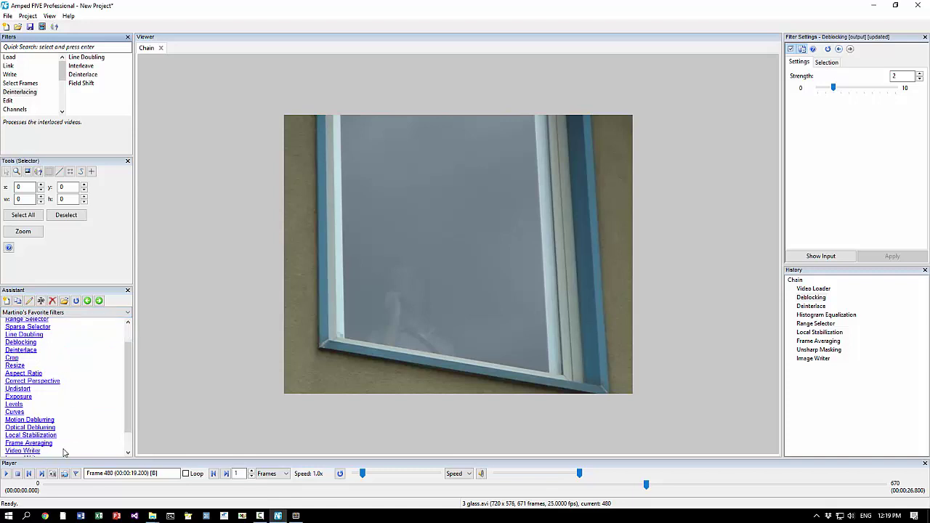
pyautogui.scroll(-1, 78, 415)
pyautogui.scroll(1, 78, 415)
pyautogui.click(12, 358)
pyautogui.moveTo(367, 248); pyautogui.dragTo(448, 359)
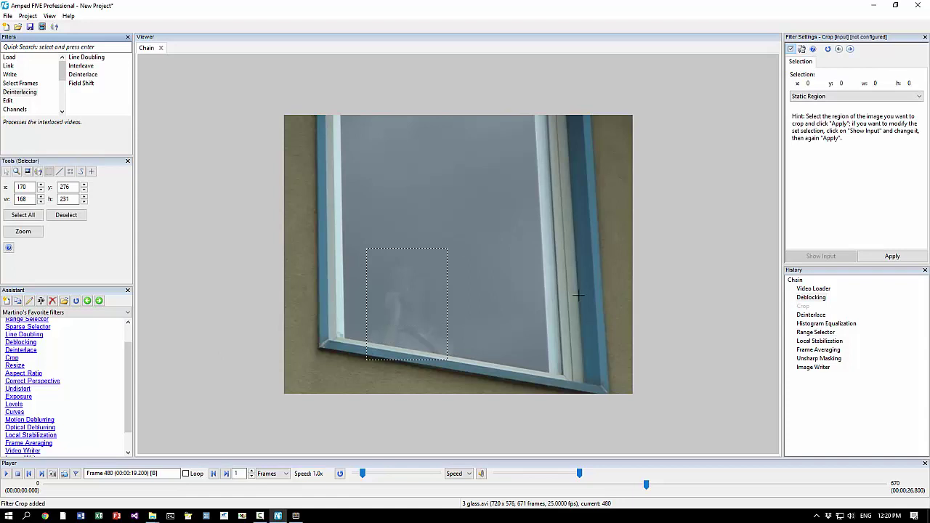
# Apply the crop and add Levels with Highlights 163 and Shadows 68
pyautogui.click(891, 257)
pyautogui.click(14, 404)
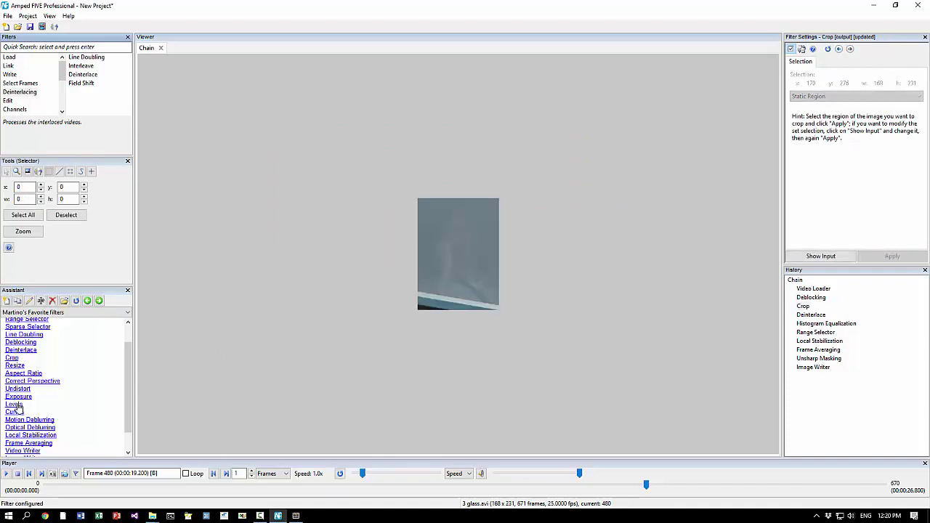
pyautogui.hotkey('shift', 'Tab')
pyautogui.write('163')
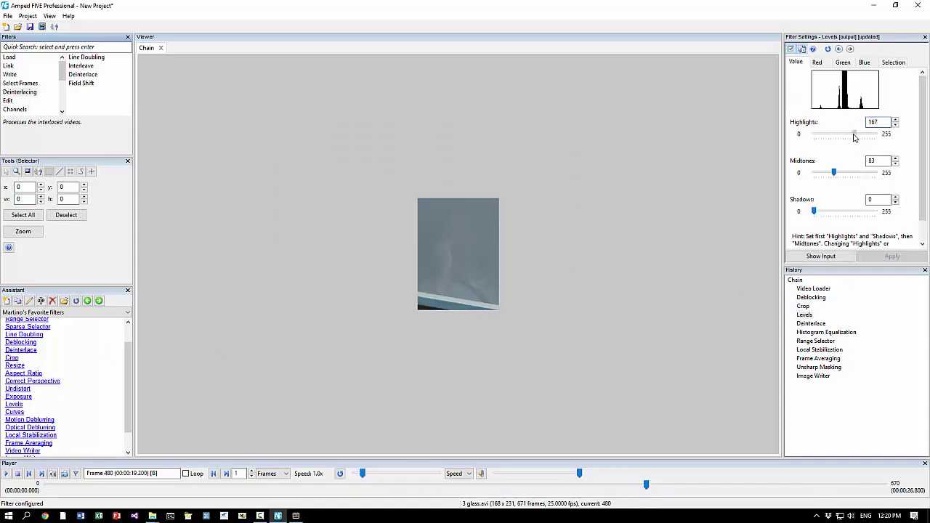
pyautogui.moveTo(814, 210); pyautogui.dragTo(830, 211)
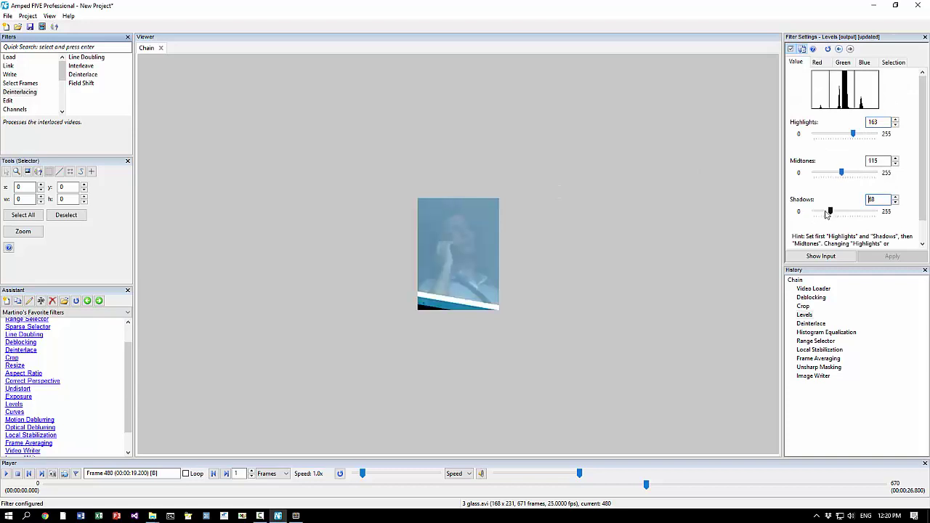
# Add an Exposure filter from the Adjust category after Levels and set Exposure to 2
pyautogui.click(83, 74)
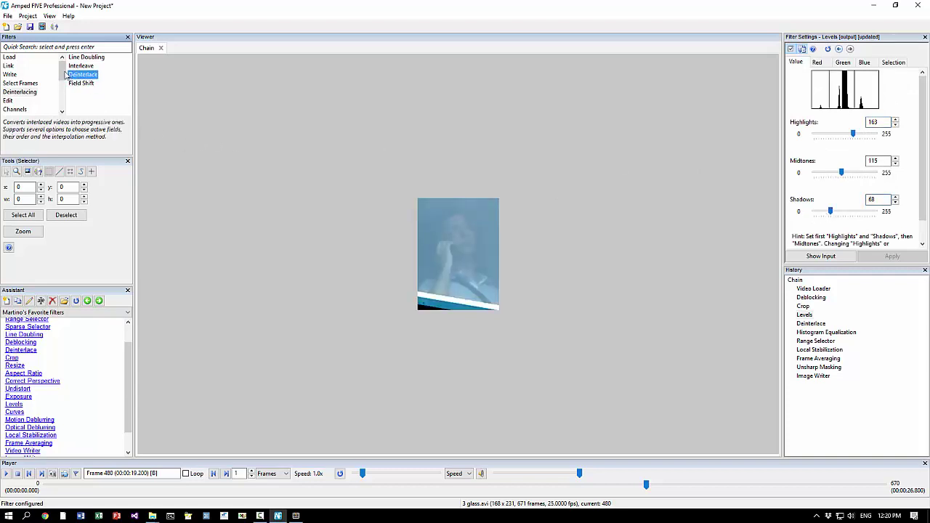
pyautogui.click(22, 83)
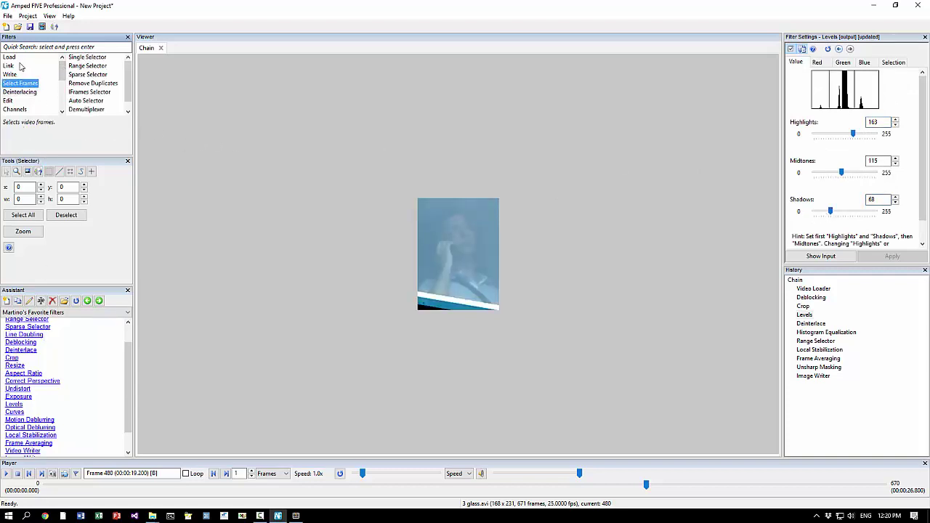
pyautogui.click(10, 57)
pyautogui.click(9, 65)
pyautogui.click(18, 92)
pyautogui.scroll(-1, 15, 80)
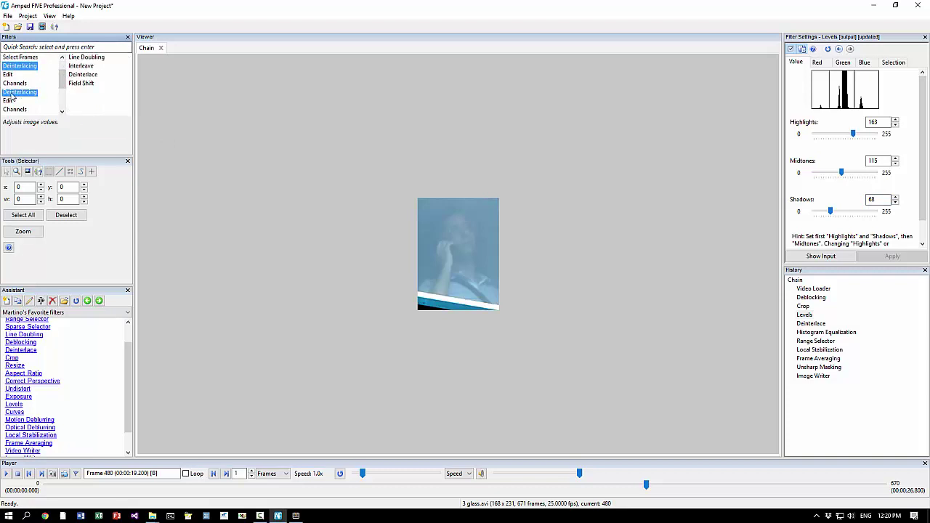
pyautogui.click(13, 82)
pyautogui.click(10, 75)
pyautogui.click(13, 83)
pyautogui.click(13, 92)
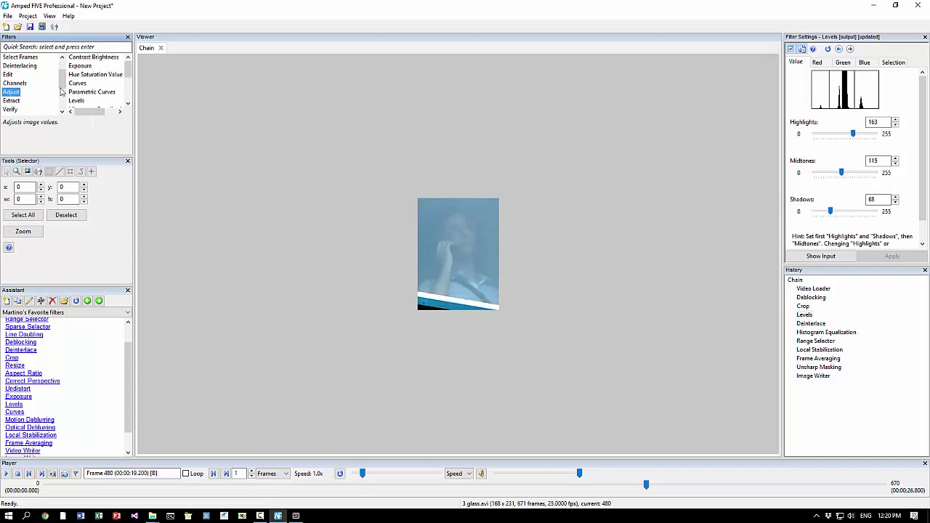
pyautogui.doubleClick(80, 66)
pyautogui.click(913, 73)
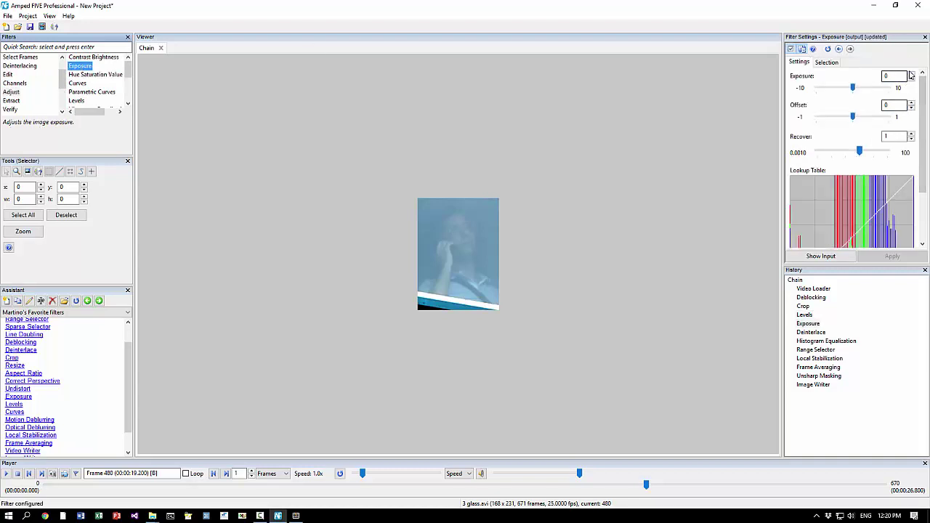
pyautogui.click(912, 74)
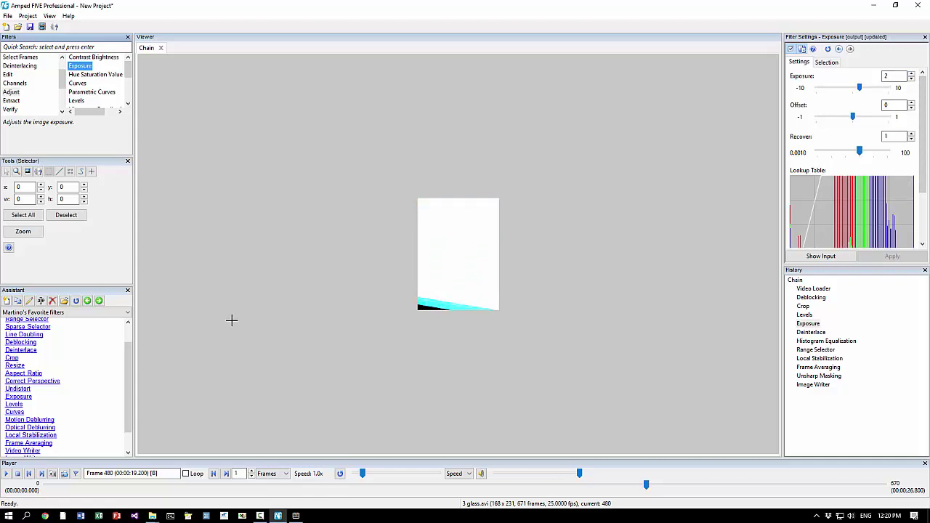
pyautogui.scroll(1, 129, 345)
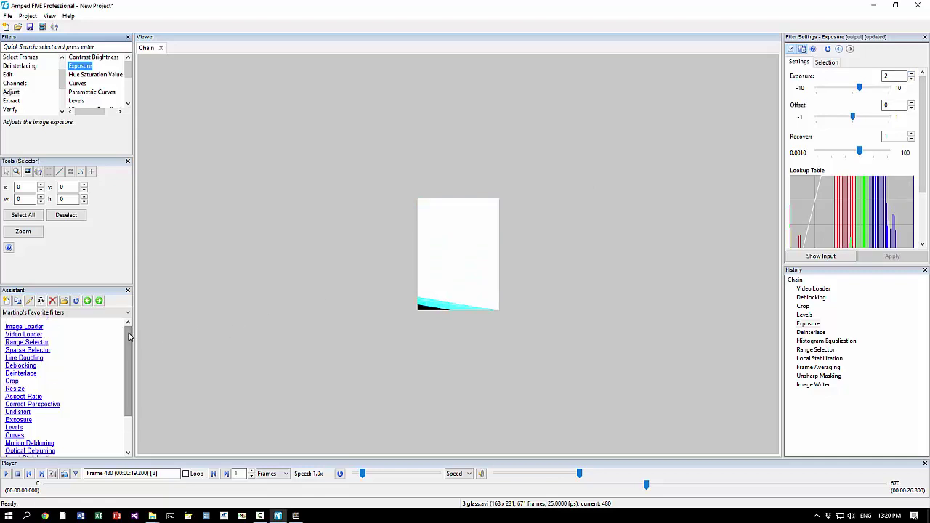
# Start a new empty project without saving the current one, then list the Assistant scripts
pyautogui.click(6, 26)
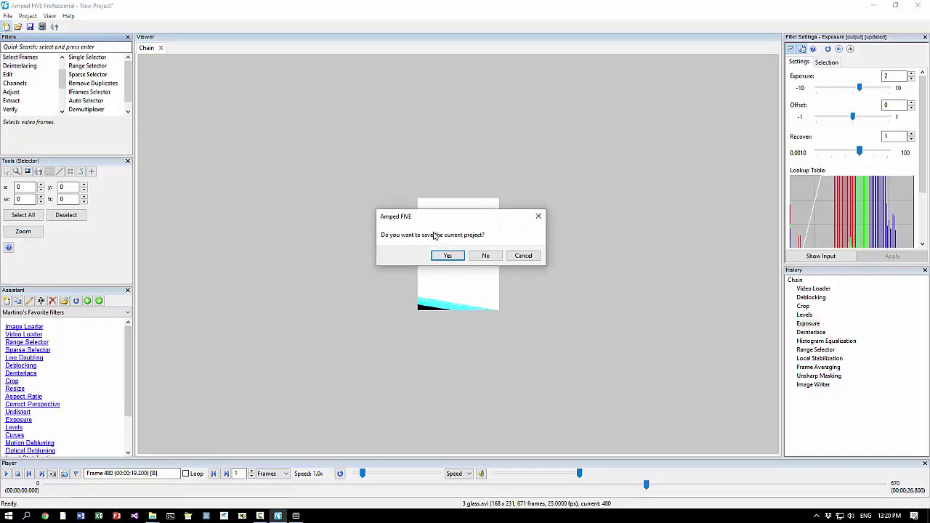
pyautogui.click(486, 256)
pyautogui.click(102, 314)
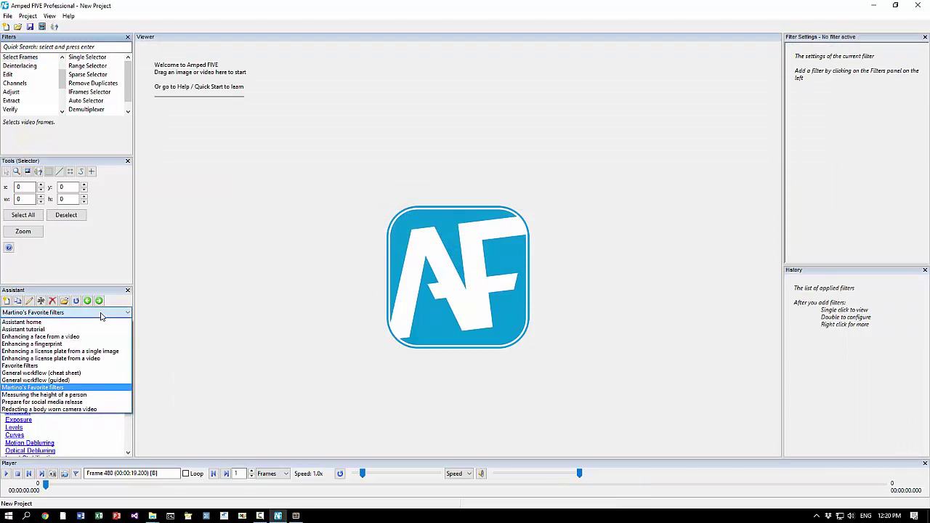
# Load General workflow (guided) and undock the Assistant into a resized floating window
pyautogui.click(70, 381)
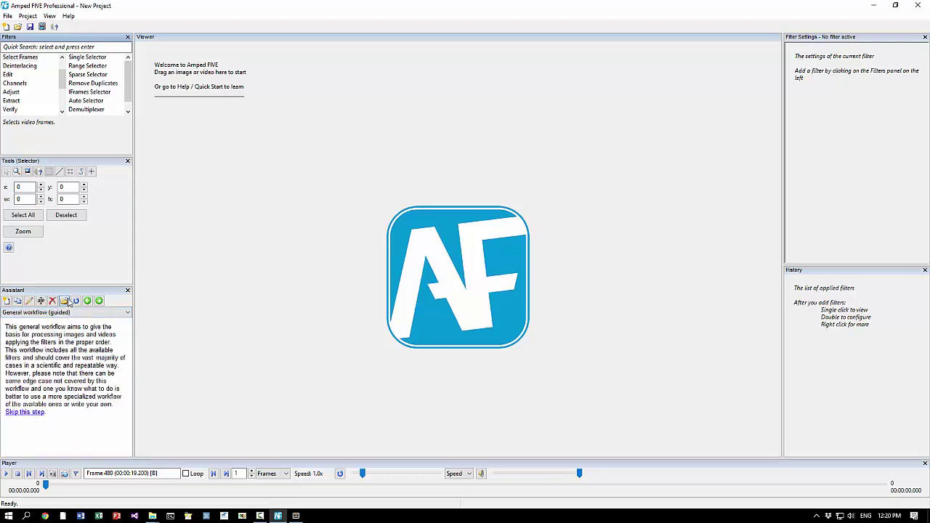
pyautogui.moveTo(129, 290); pyautogui.dragTo(210, 56)
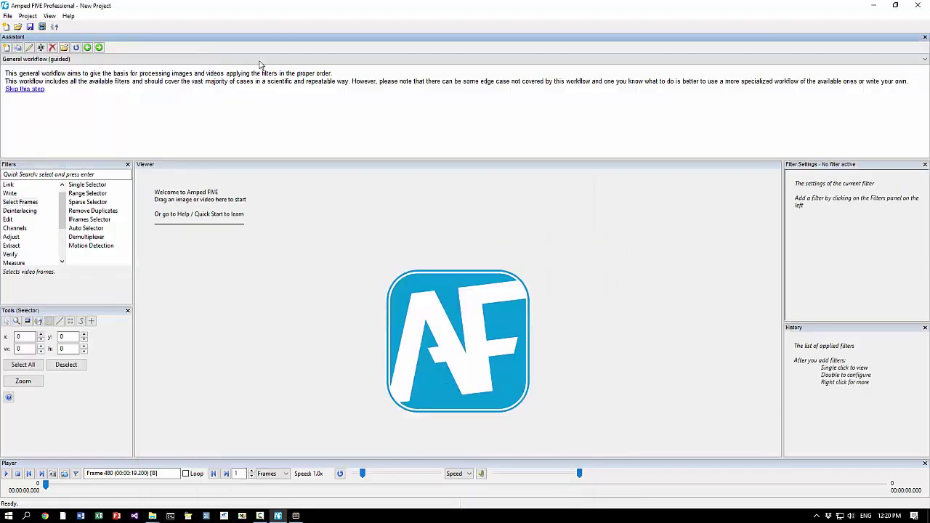
pyautogui.moveTo(282, 39); pyautogui.dragTo(442, 77)
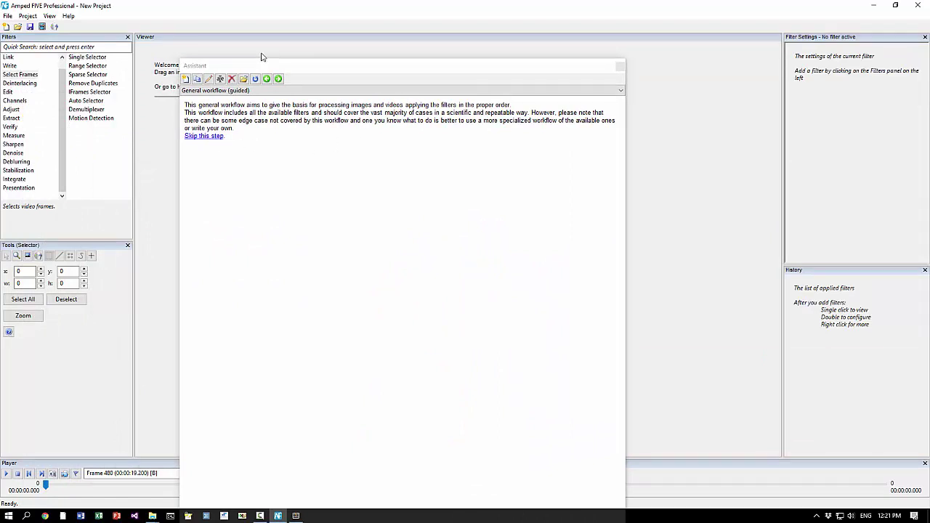
pyautogui.moveTo(262, 61)
pyautogui.mouseDown()
pyautogui.moveTo(262, 85)
pyautogui.moveTo(270, 58)
pyautogui.moveTo(272, 104)
pyautogui.moveTo(272, 53)
pyautogui.mouseUp()
# Step through file loading, hash code and file info to the compression inspection step
pyautogui.click(211, 128)
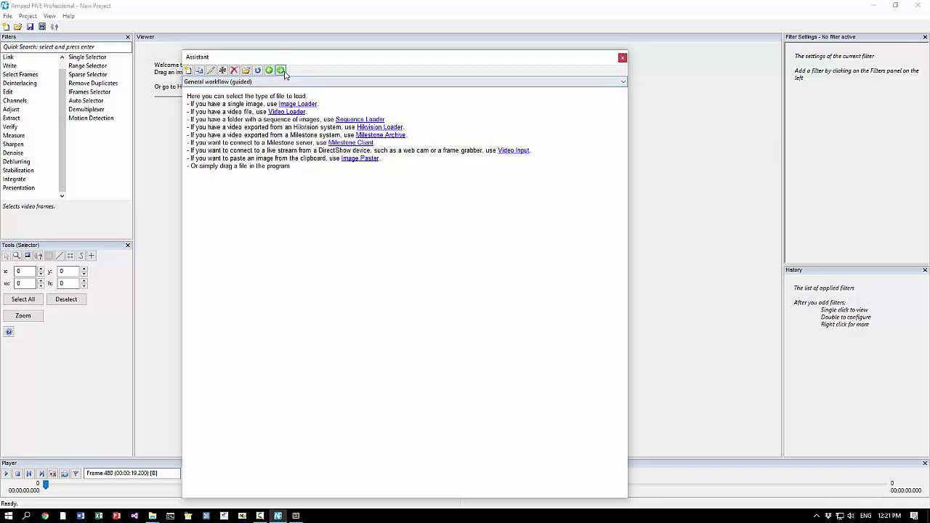
pyautogui.click(280, 69)
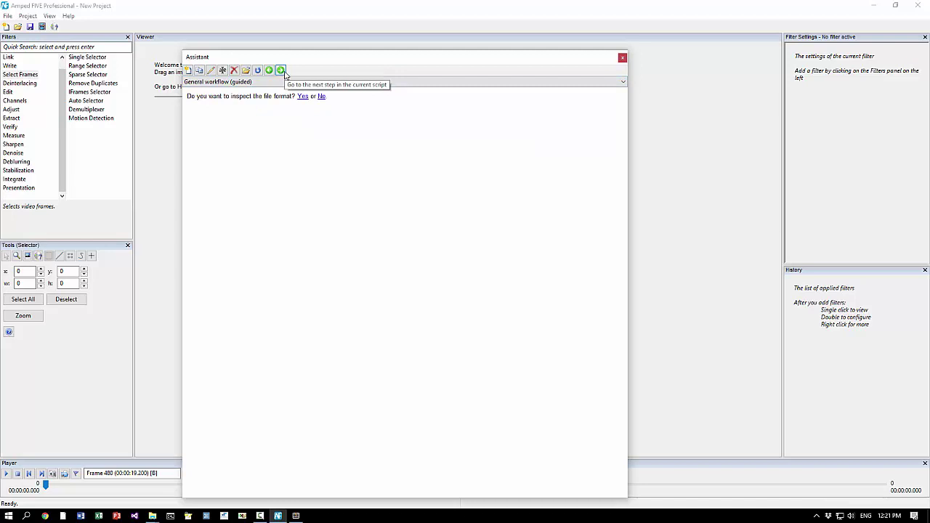
pyautogui.click(281, 71)
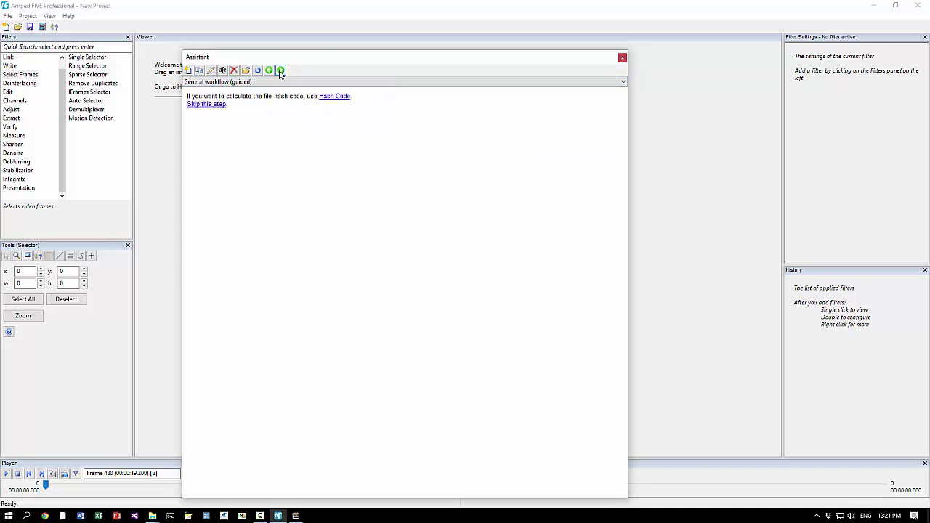
pyautogui.click(280, 70)
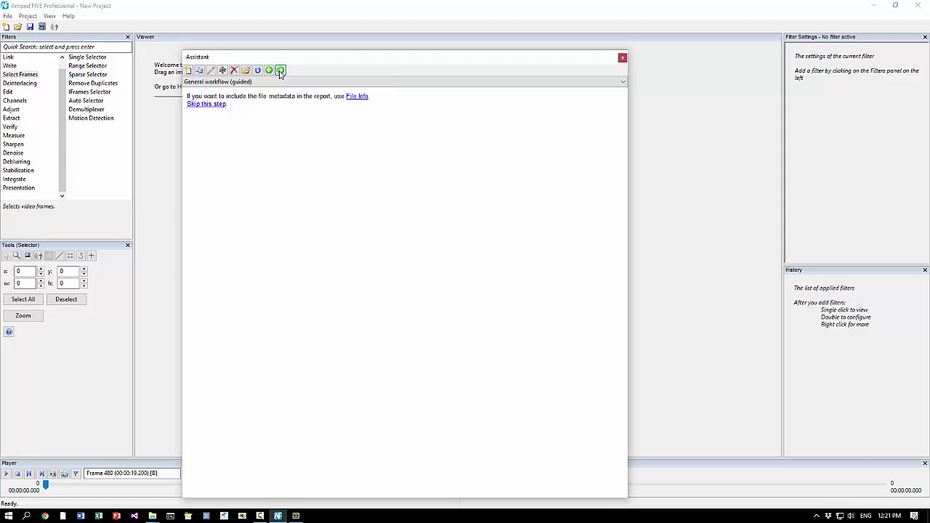
pyautogui.click(281, 70)
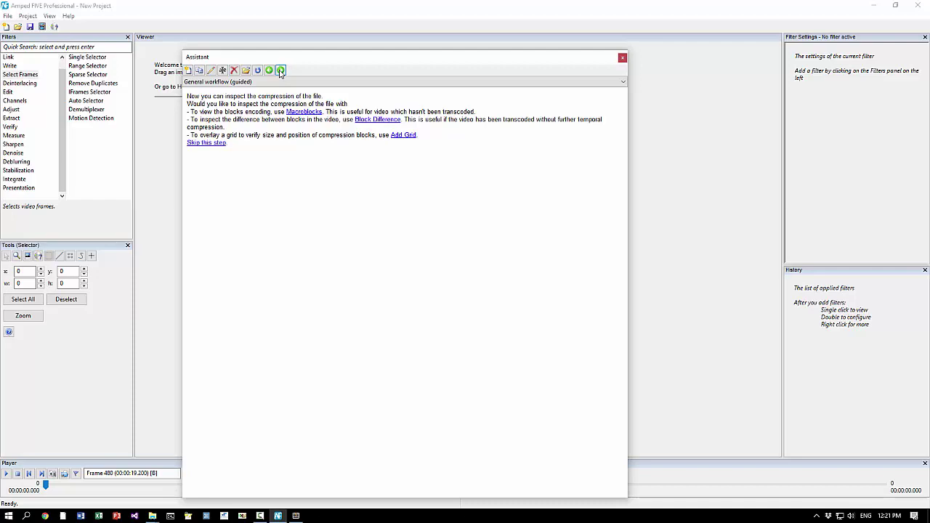
# Open General workflow (guided).txt in Sublime Text, enlarge and review it, then minimize the editor
pyautogui.click(280, 71)
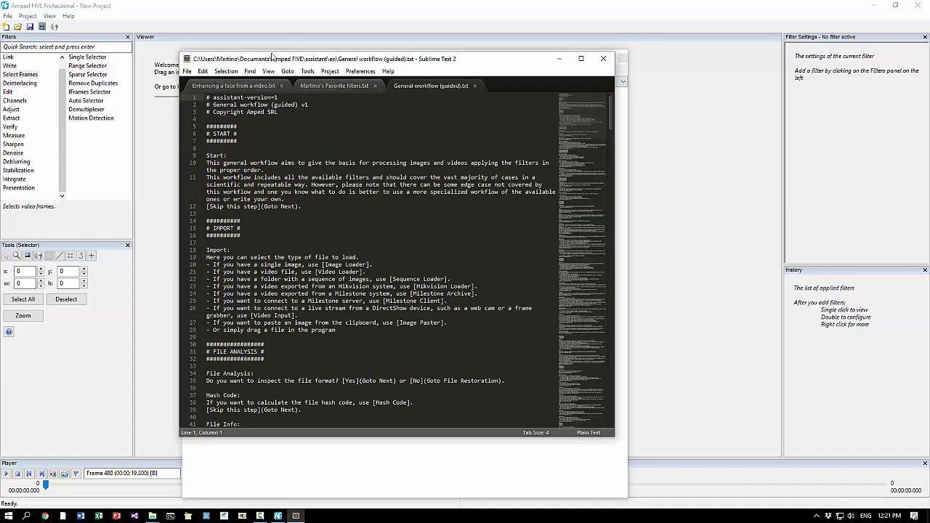
pyautogui.moveTo(274, 58); pyautogui.dragTo(205, 27)
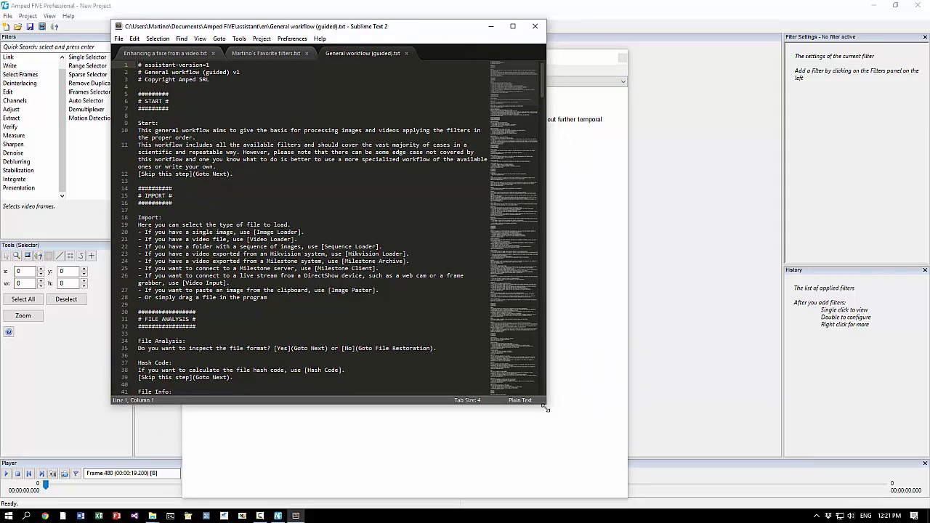
pyautogui.moveTo(546, 404); pyautogui.dragTo(616, 469)
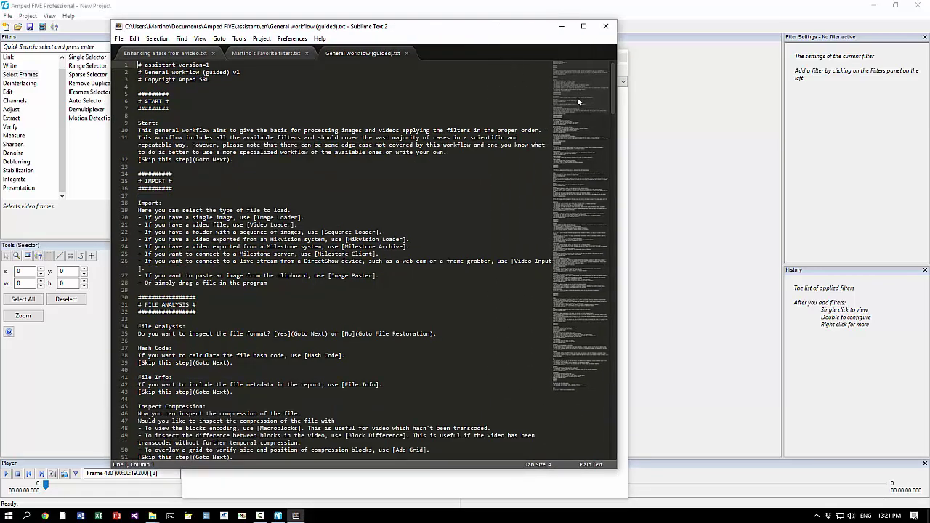
pyautogui.moveTo(577, 97); pyautogui.dragTo(571, 218)
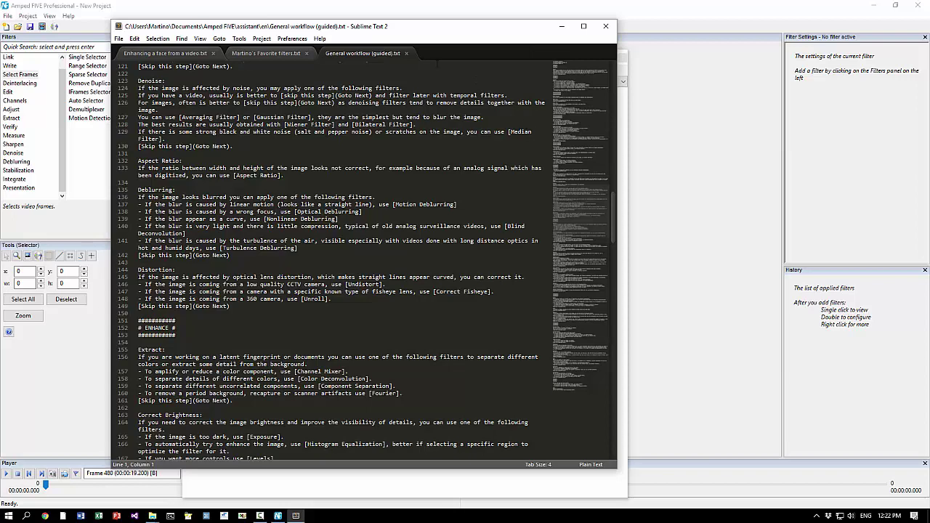
pyautogui.click(559, 28)
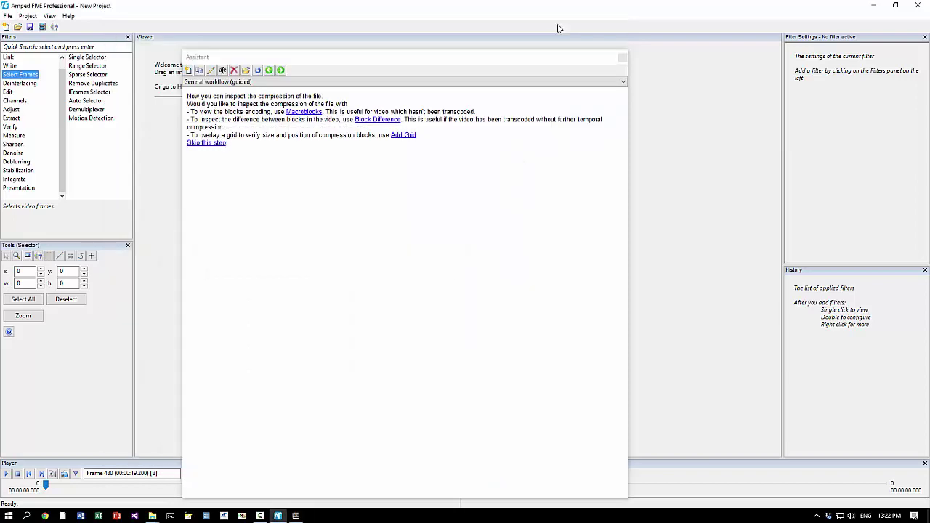
# Choose General workflow (cheat sheet) in the Assistant and reposition its floating window
pyautogui.click(278, 84)
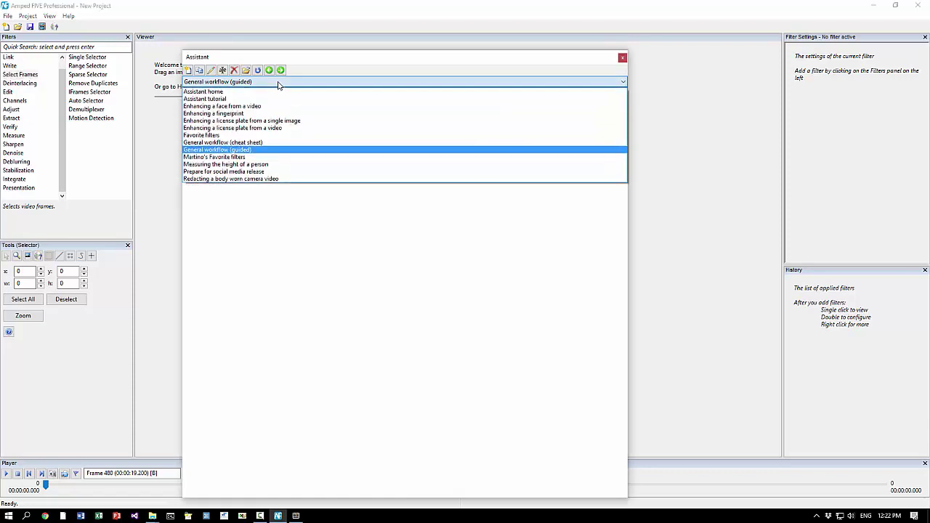
pyautogui.click(250, 143)
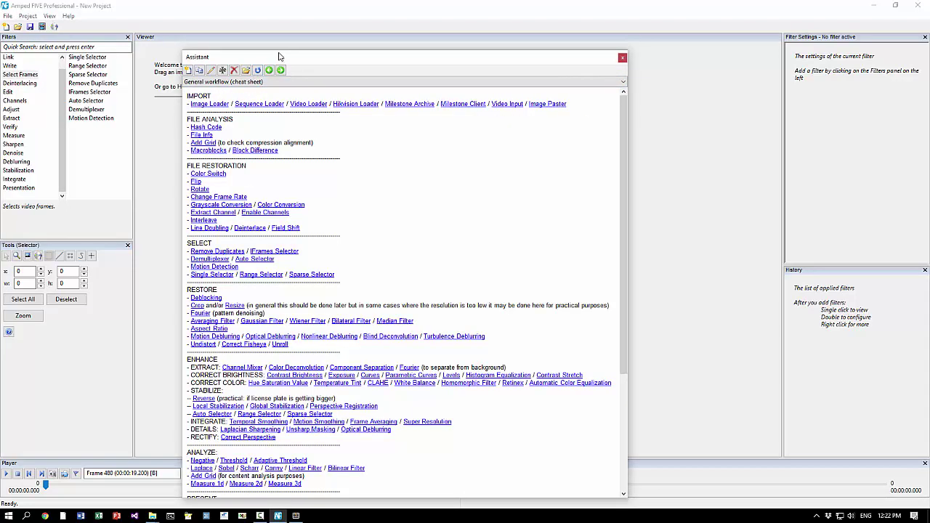
pyautogui.moveTo(278, 57); pyautogui.dragTo(224, 65)
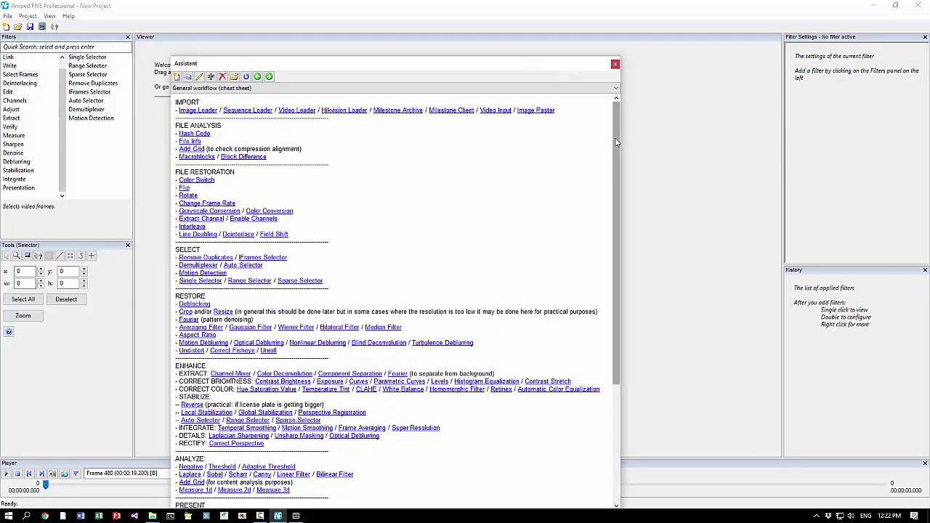
# Add an Image Loader without choosing a file, then scroll the cheat sheet down to the SAVE stage
pyautogui.click(197, 115)
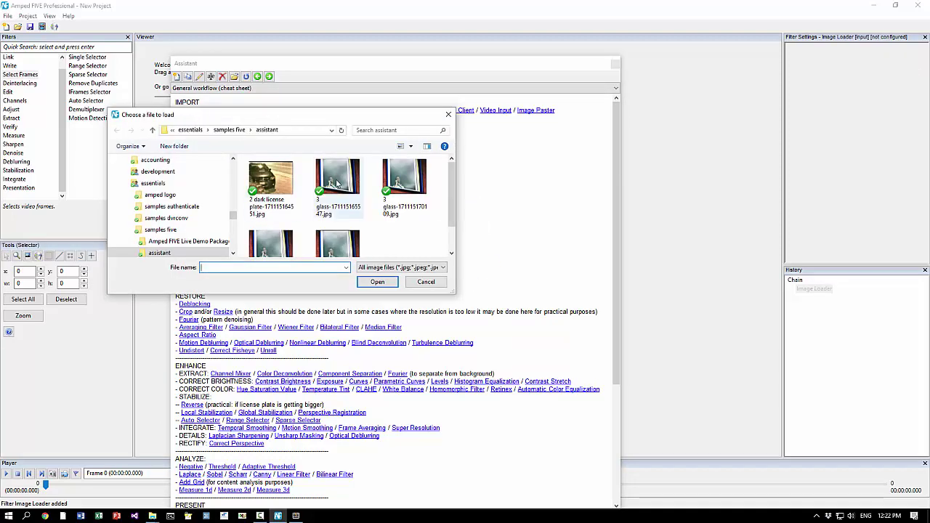
pyautogui.click(448, 114)
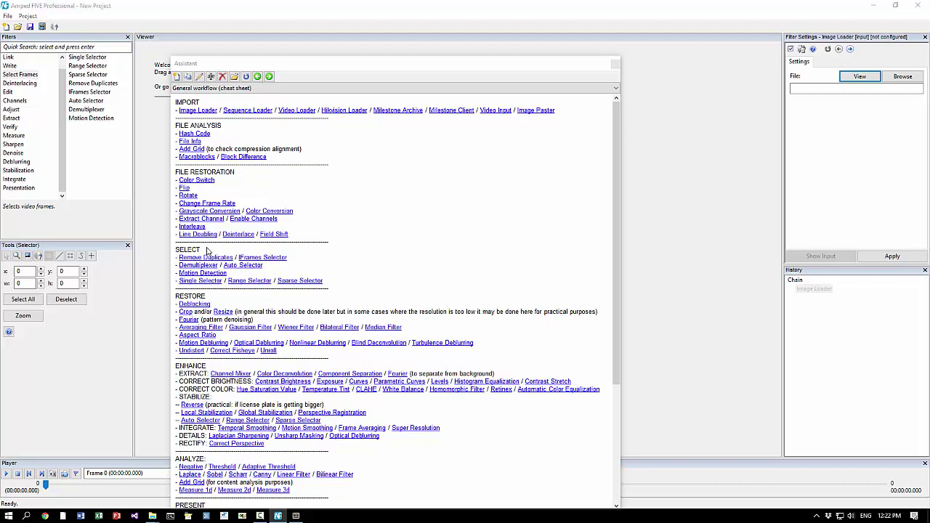
pyautogui.scroll(-1, 207, 251)
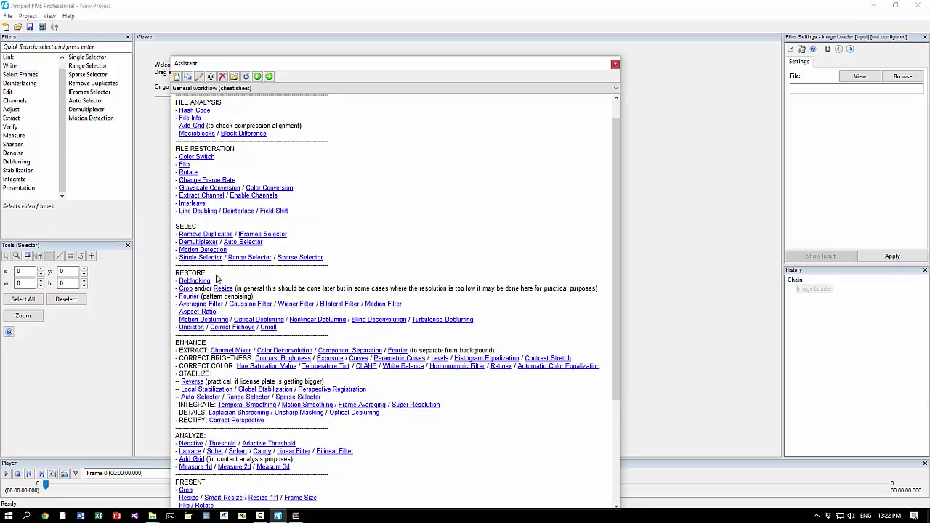
pyautogui.scroll(-1, 219, 282)
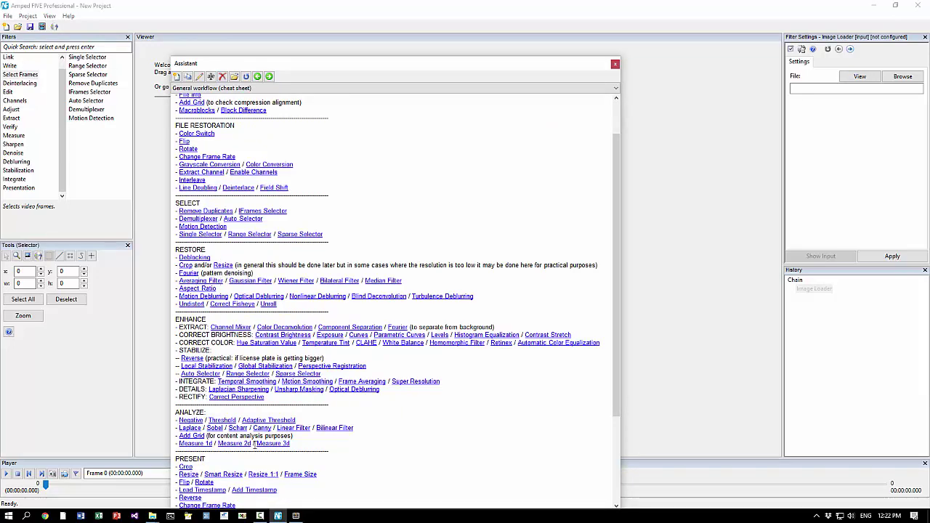
pyautogui.scroll(-3, 262, 457)
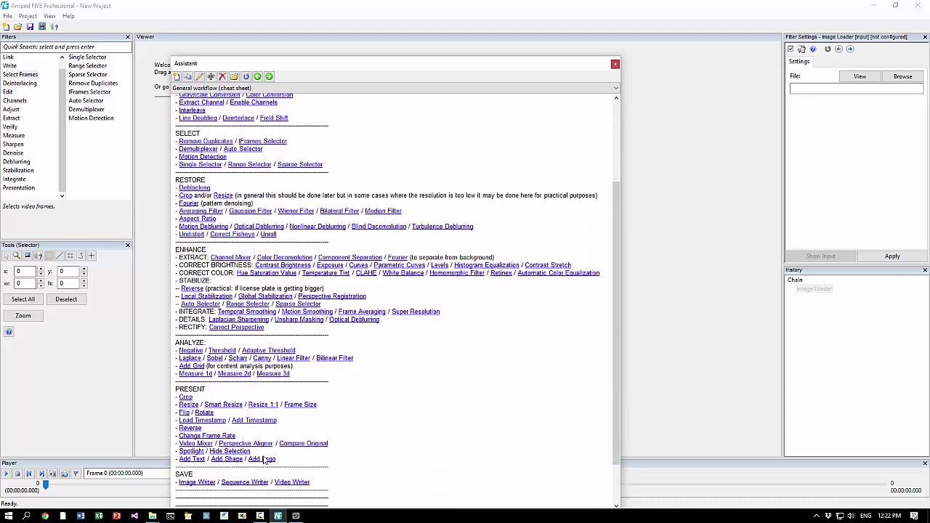
pyautogui.scroll(-1, 267, 477)
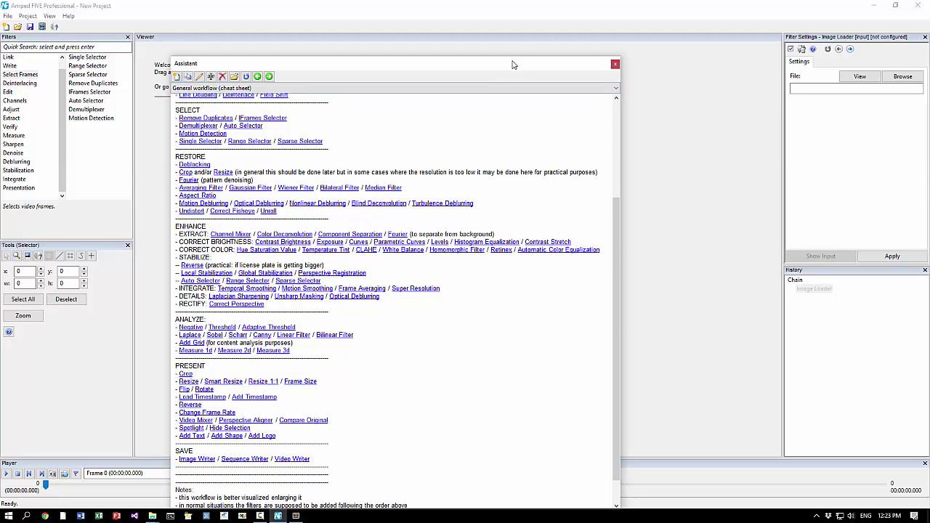
# Dock the Assistant into the lower-left panel and switch it to Assistant home
pyautogui.moveTo(512, 65); pyautogui.dragTo(72, 363)
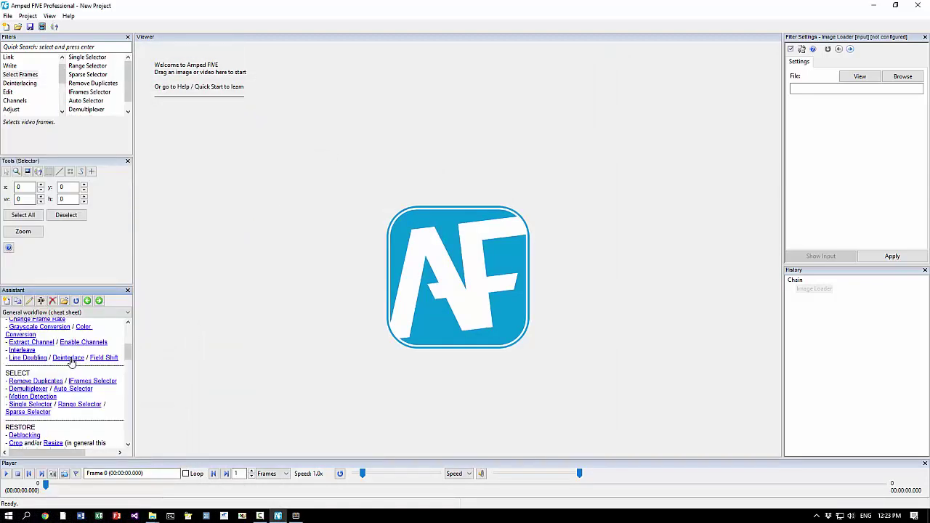
pyautogui.moveTo(130, 355); pyautogui.dragTo(129, 333)
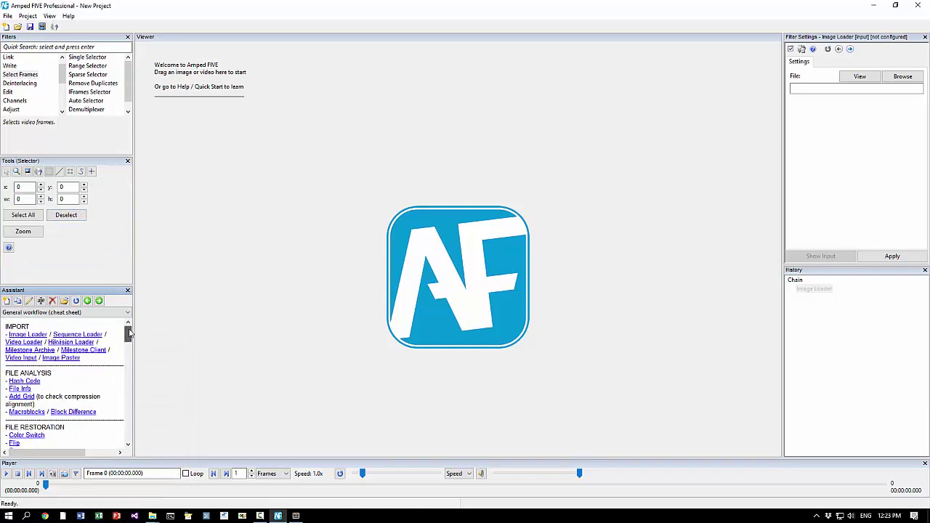
pyautogui.click(121, 313)
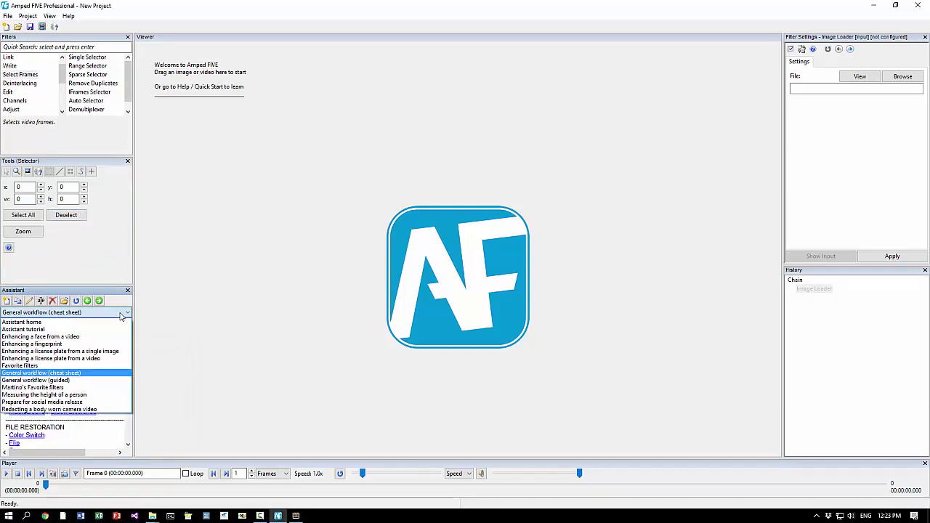
pyautogui.click(118, 322)
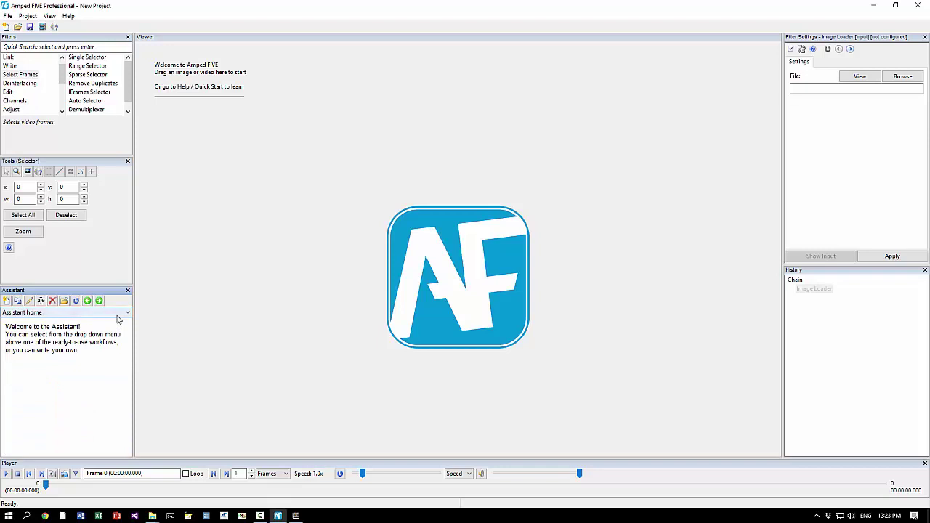